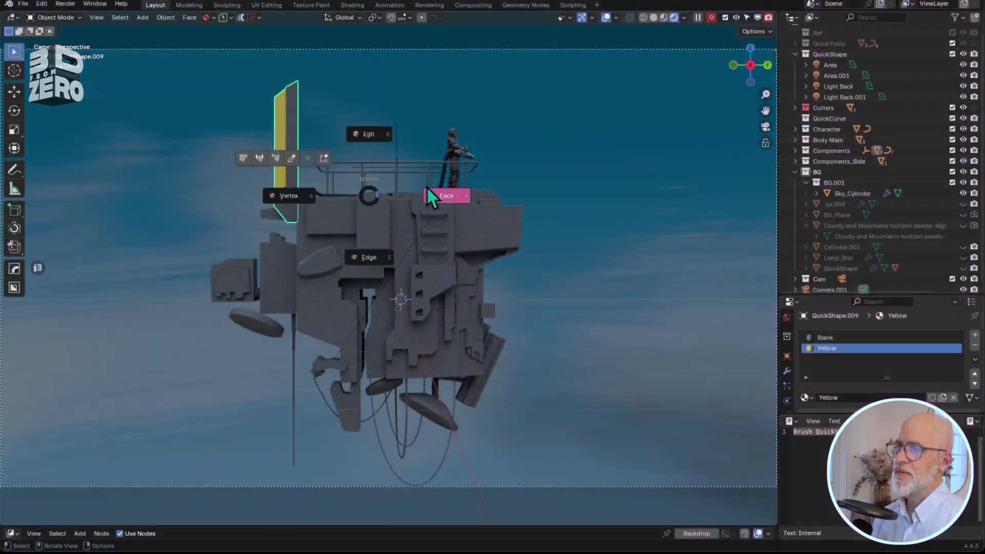
Switch the model to Texture Paint mode and bring up the brush asset library.
left_click(243, 158)
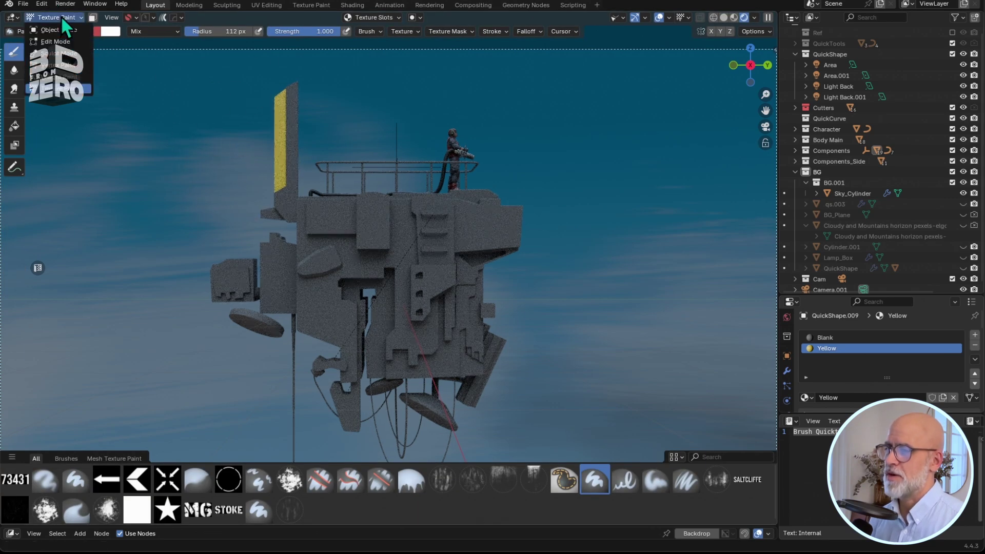
left_click(41, 31)
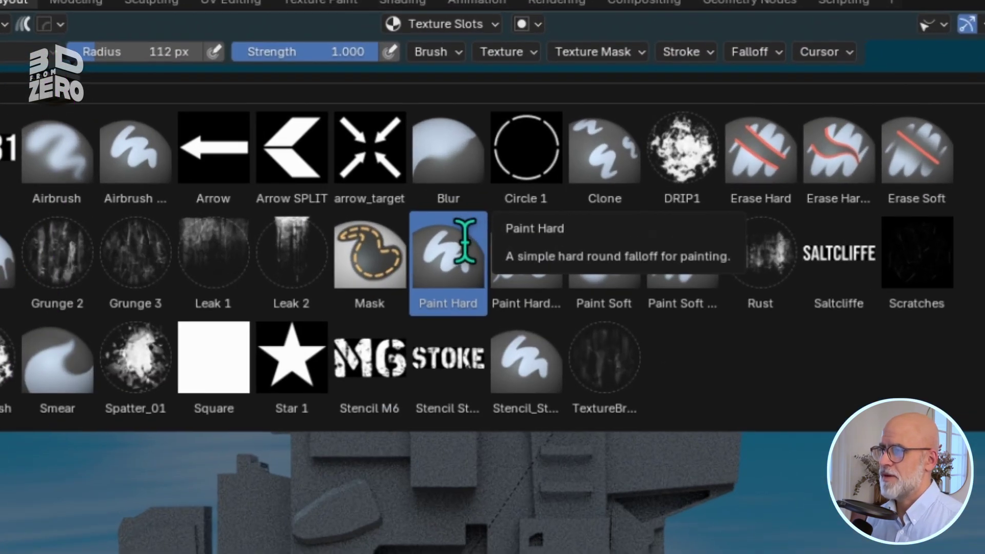
Duplicate the Paint Hard brush as 'Stripes Danger' and save it to the User Library.
right_click(465, 240)
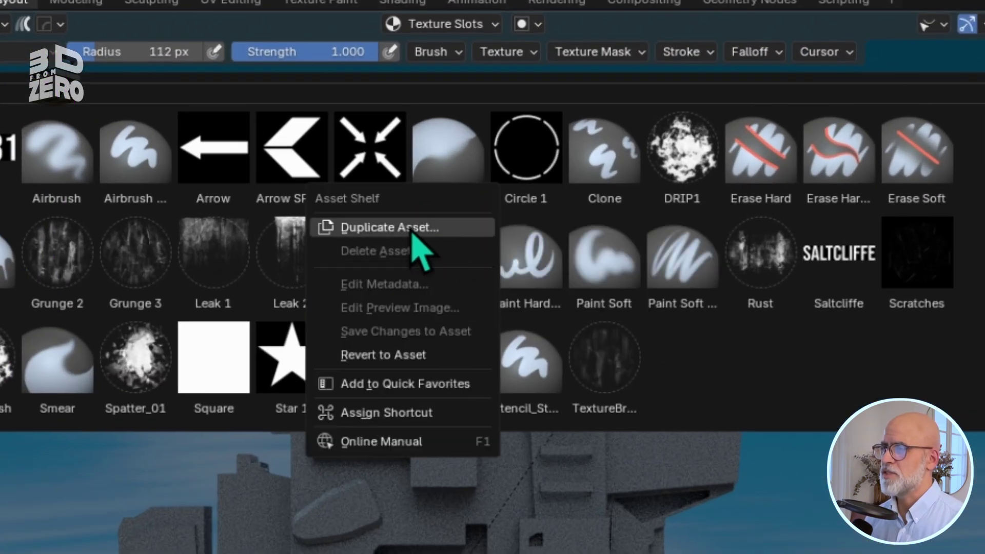
left_click(471, 232)
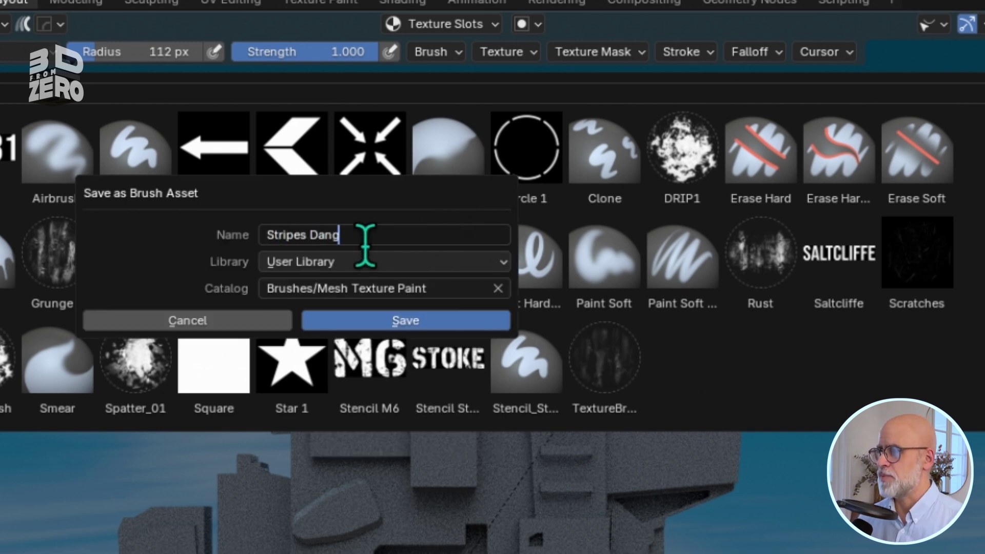
key("ctrl+a")
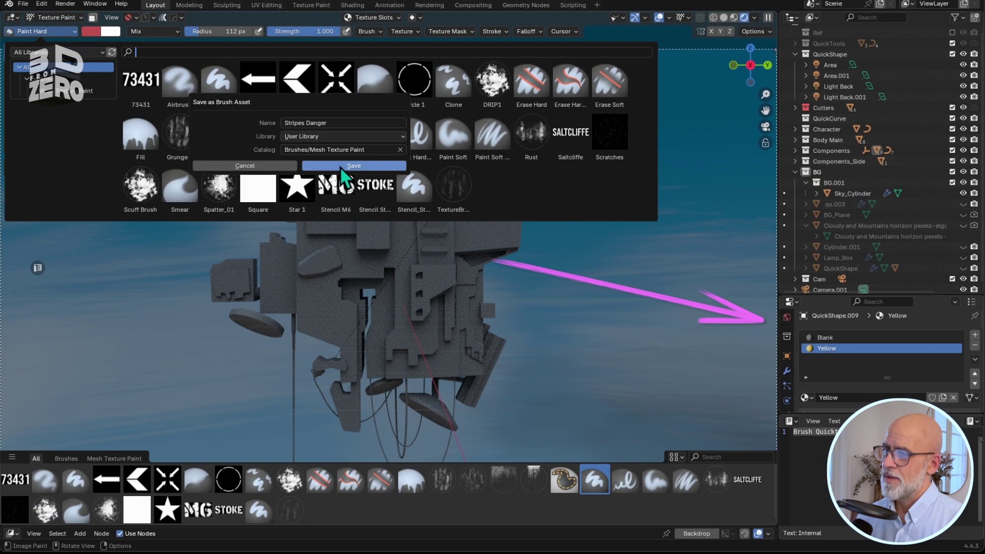
left_click(377, 320)
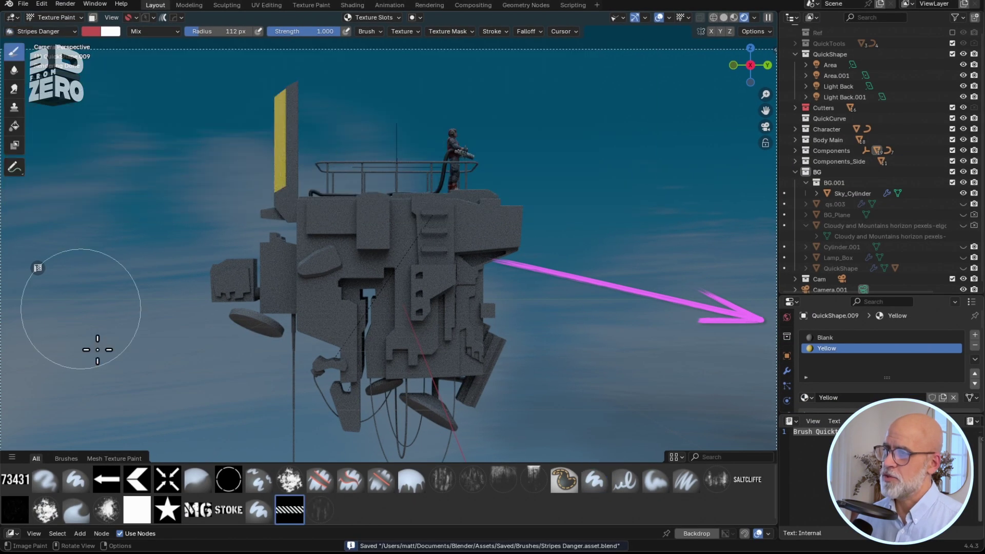
Enlarge the Properties area and confirm the brush is named Stripes Danger in the Tool tab.
left_click_drag(830, 294, 829, 143)
left_click(788, 164)
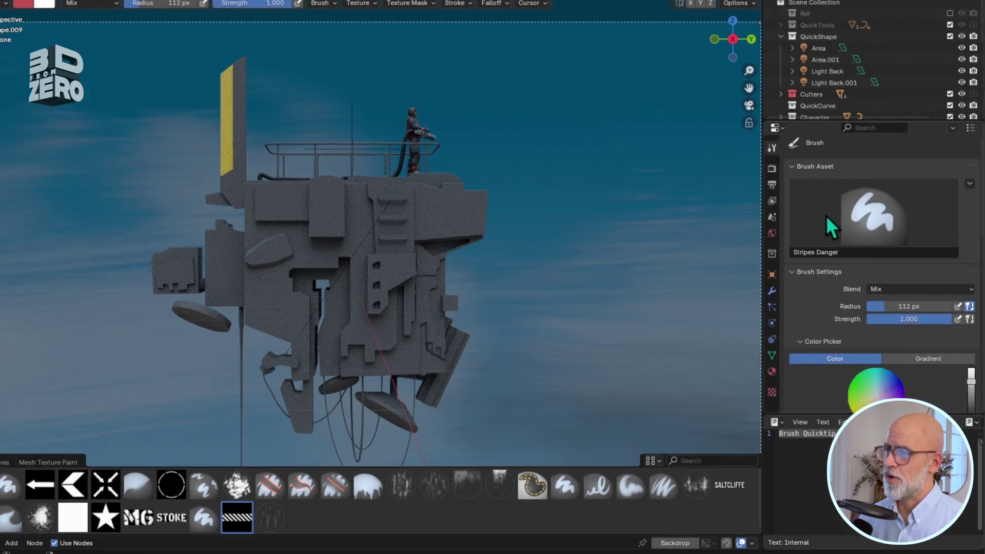
left_click(861, 250)
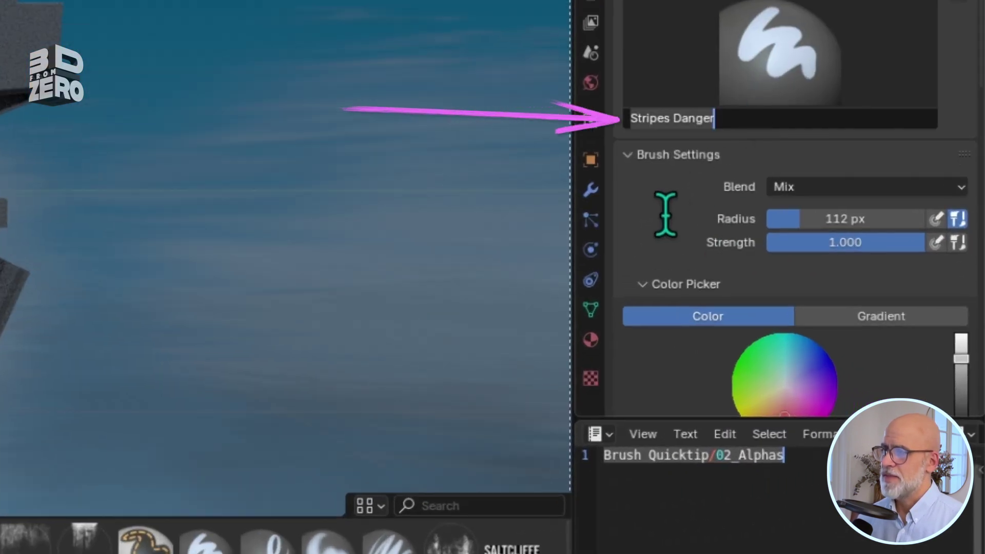
key("Return")
Scroll down to the Texture Mask panel and expand it.
scroll(655, 193, "down", 5)
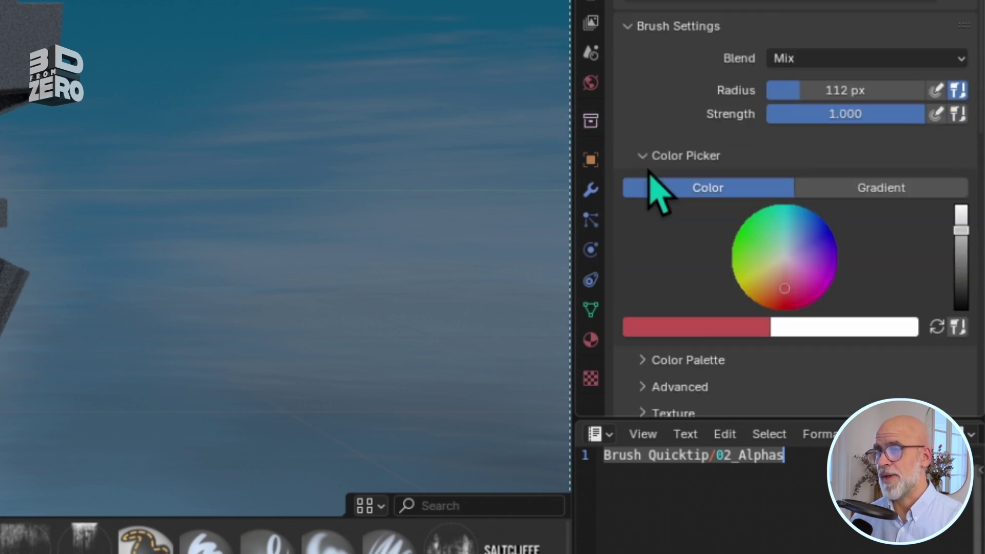
scroll(654, 193, "down", 6)
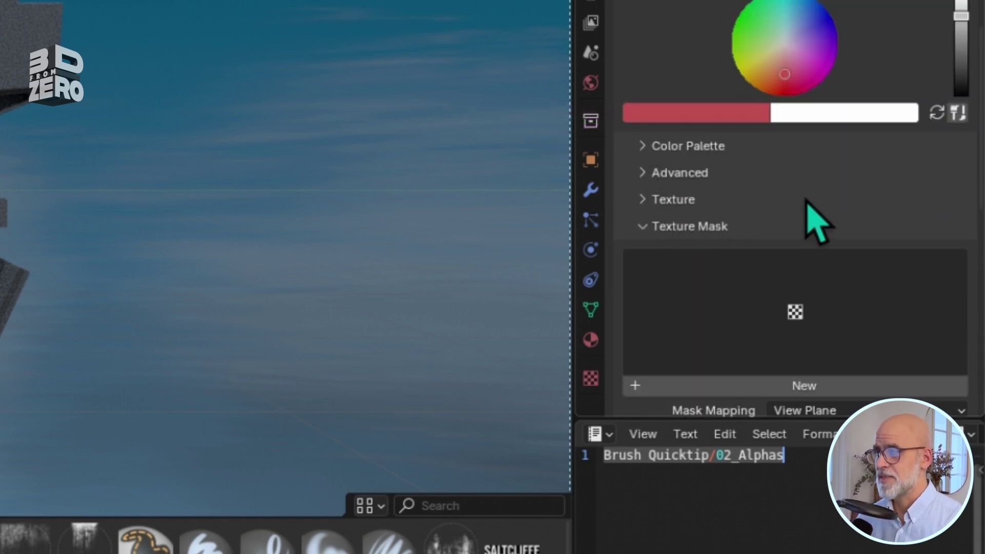
scroll(807, 211, "down", 5)
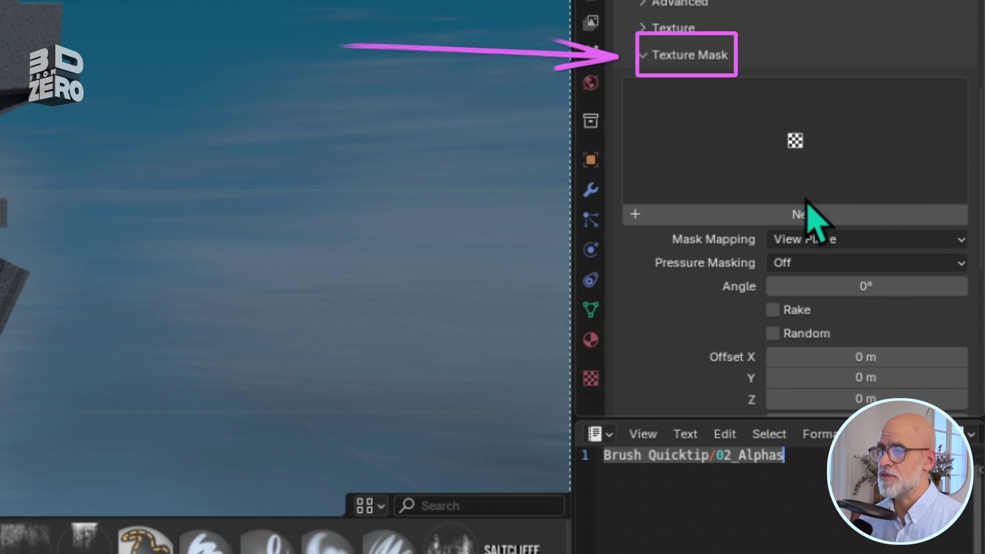
left_click(707, 59)
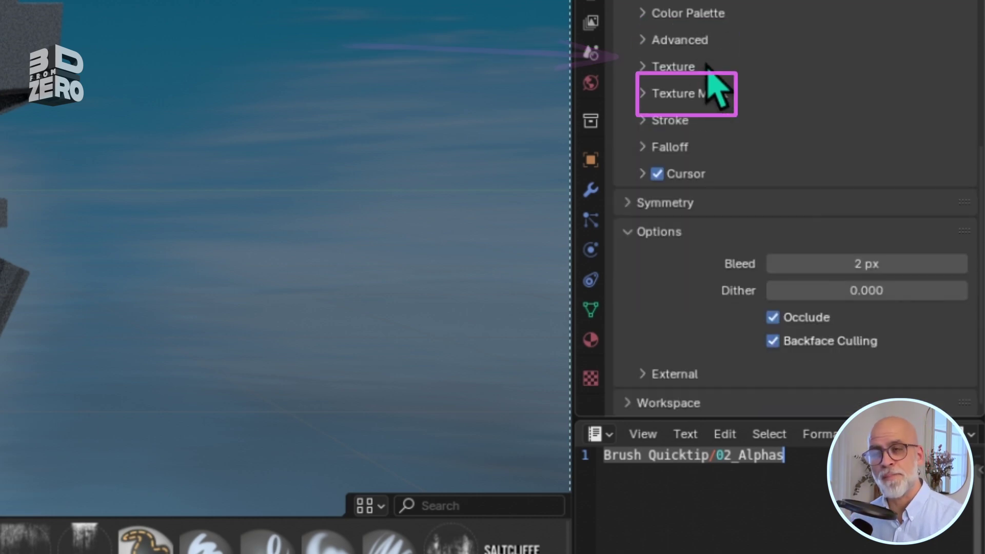
left_click(709, 91)
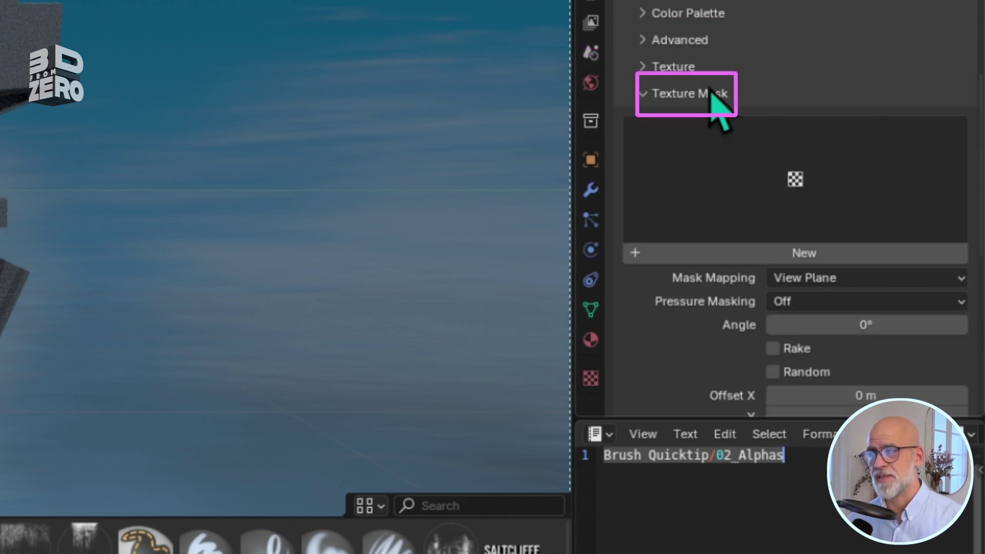
Add a new mask texture and rename it 'Tex_Stripes Danger'.
left_click(882, 253)
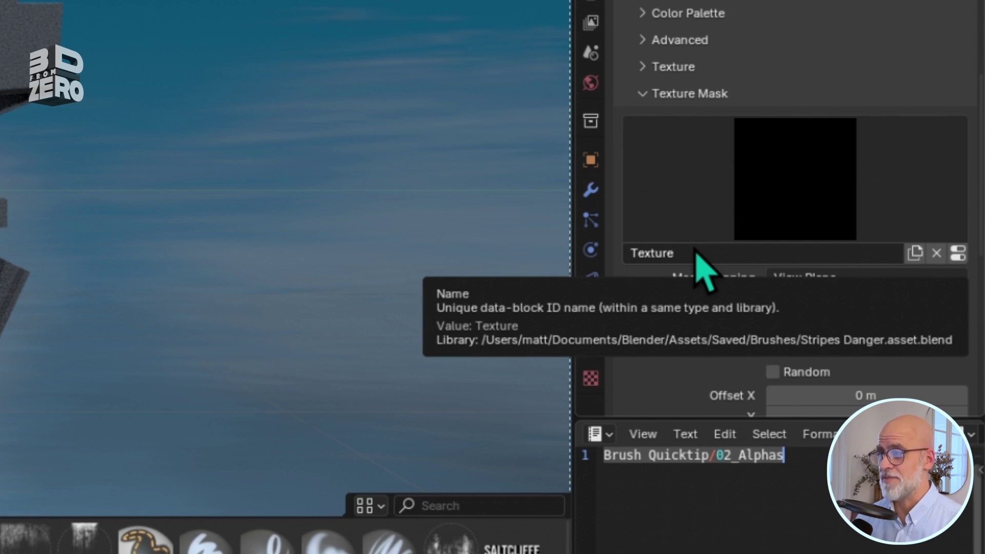
left_click(695, 251)
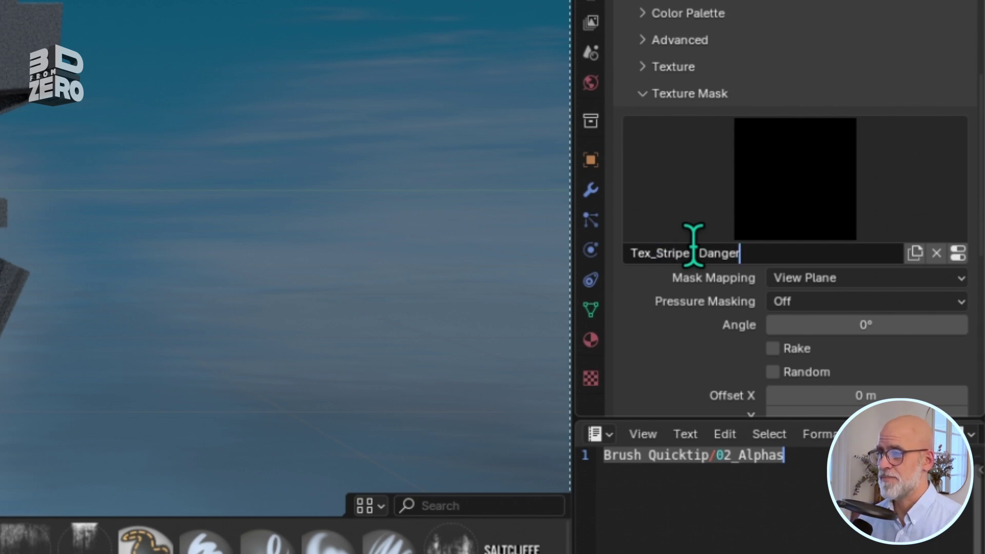
key("Return")
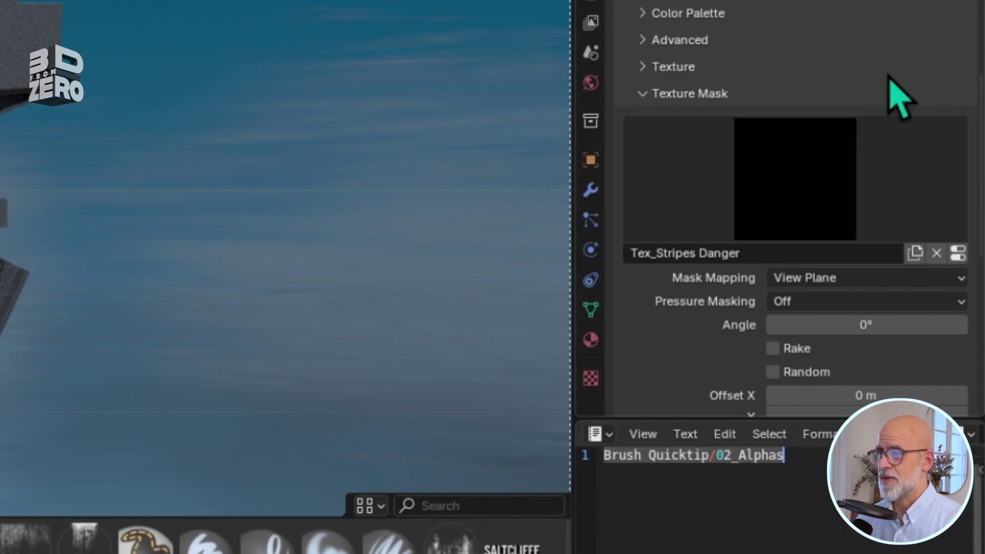
Show the mask texture's settings and copy the 02_Alphas folder path from the Text Editor.
left_click(958, 254)
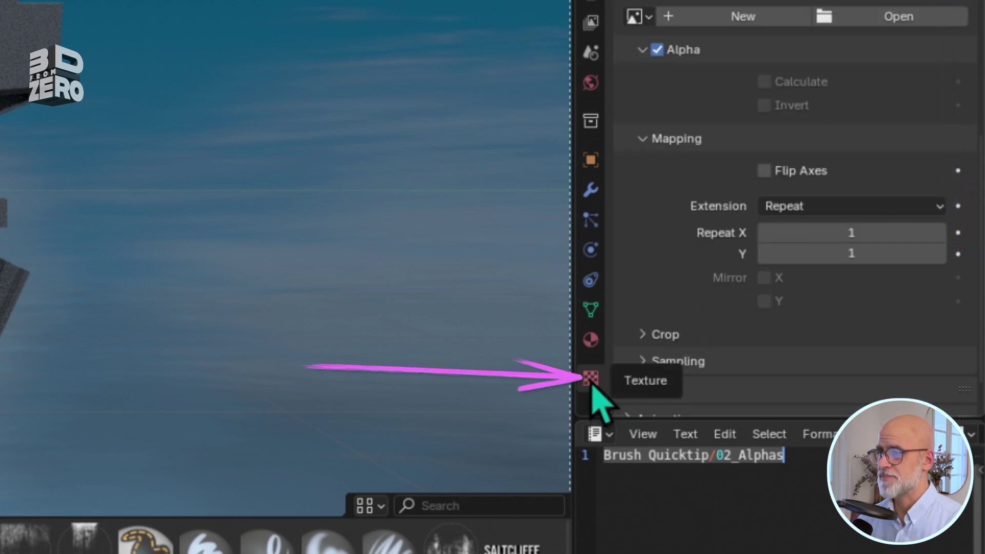
scroll(836, 20, "up", 4)
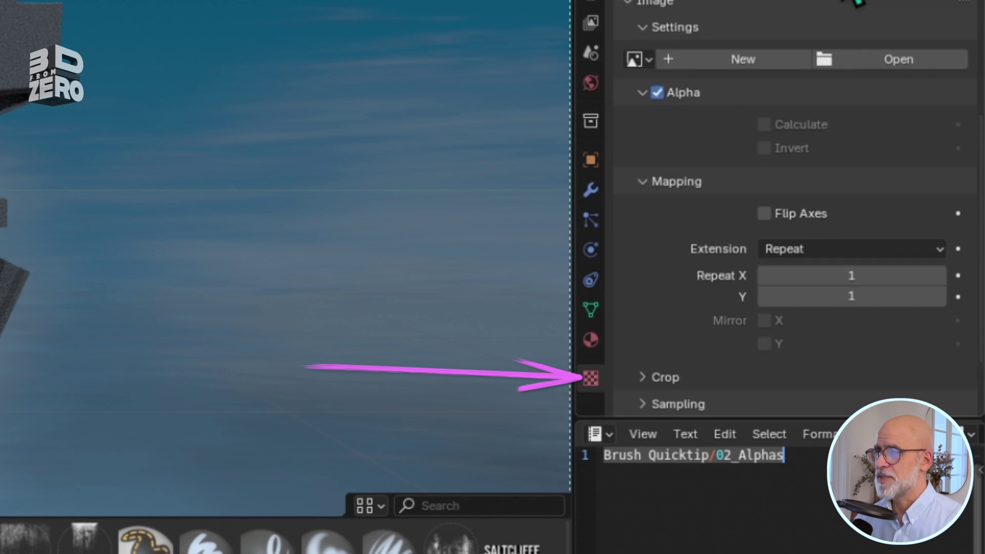
scroll(836, 18, "up", 3)
scroll(821, 103, "down", 5)
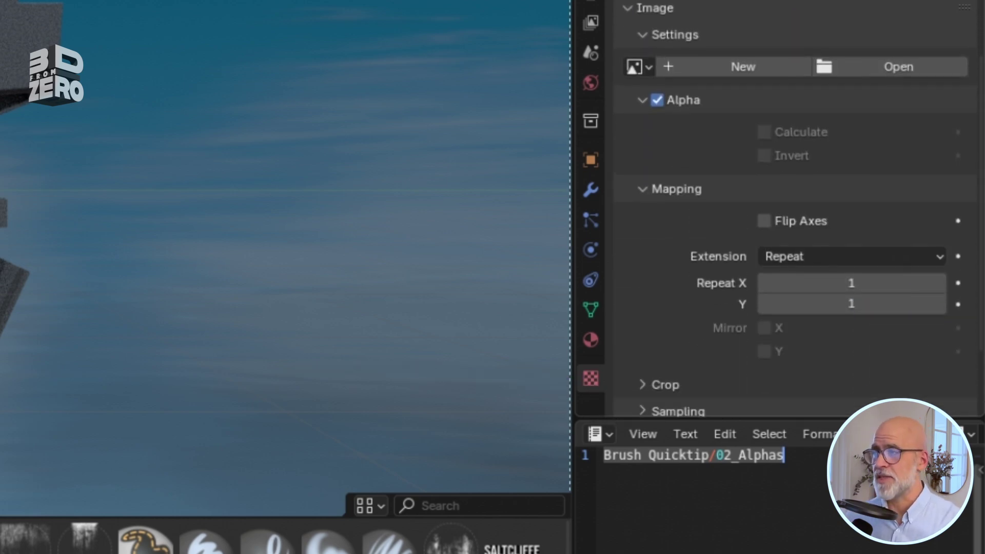
right_click(699, 459)
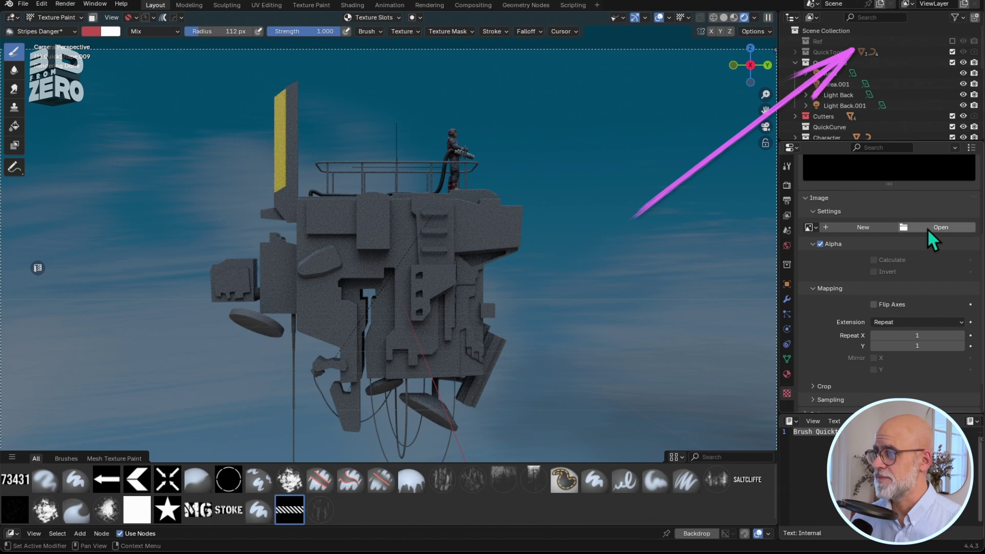
left_click(937, 213)
Load line_stripes.png from the 02_Alphas folder as the texture's image.
left_click(563, 23)
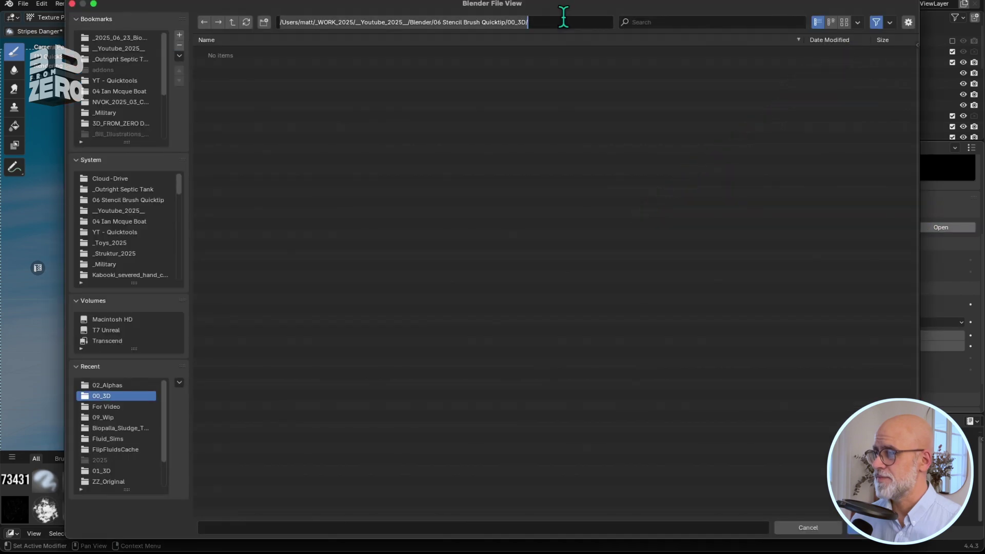
left_click(563, 22)
key("Return")
left_click(235, 84)
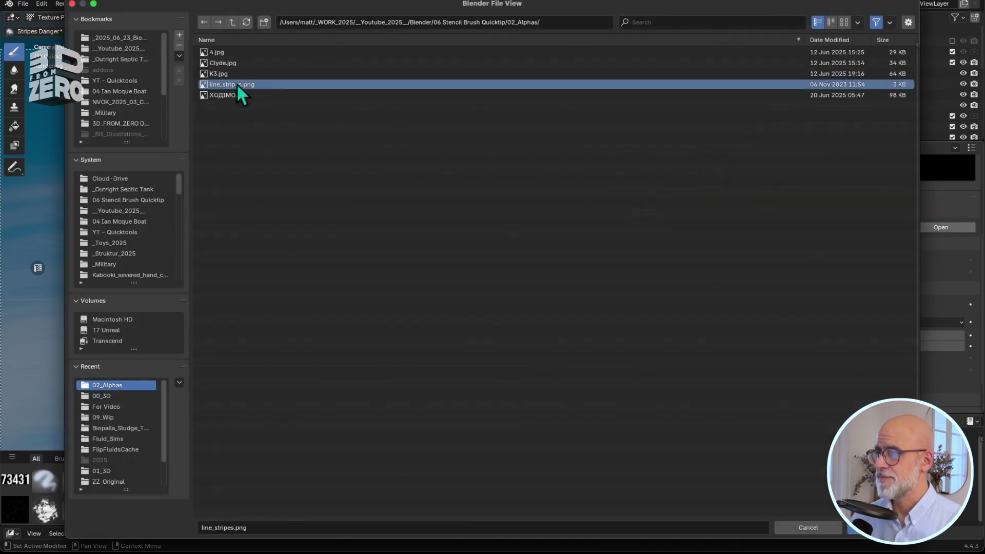
key("Return")
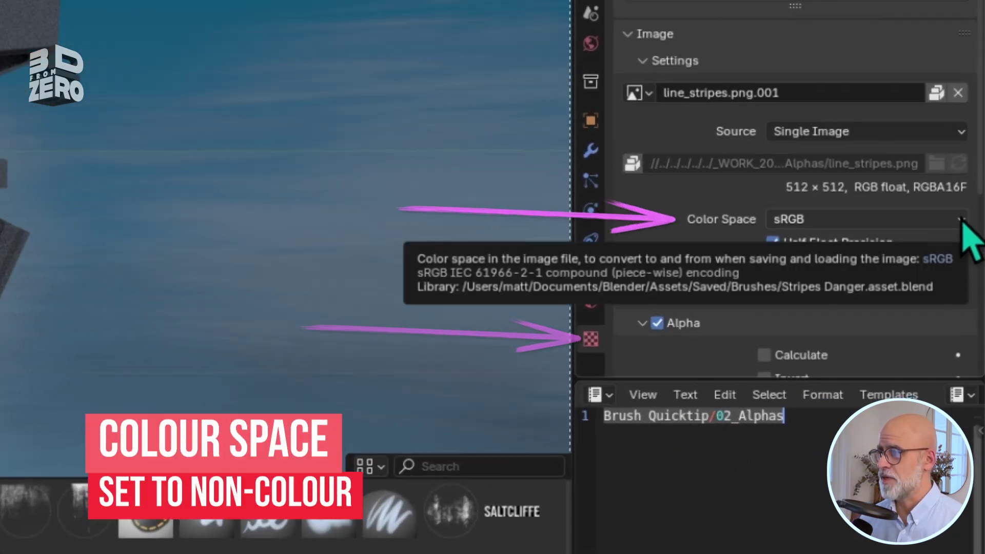
Set the stripe image to Non-Color with Alpha on and Calculate enabled, then preview the mask.
left_click(964, 224)
left_click(890, 381)
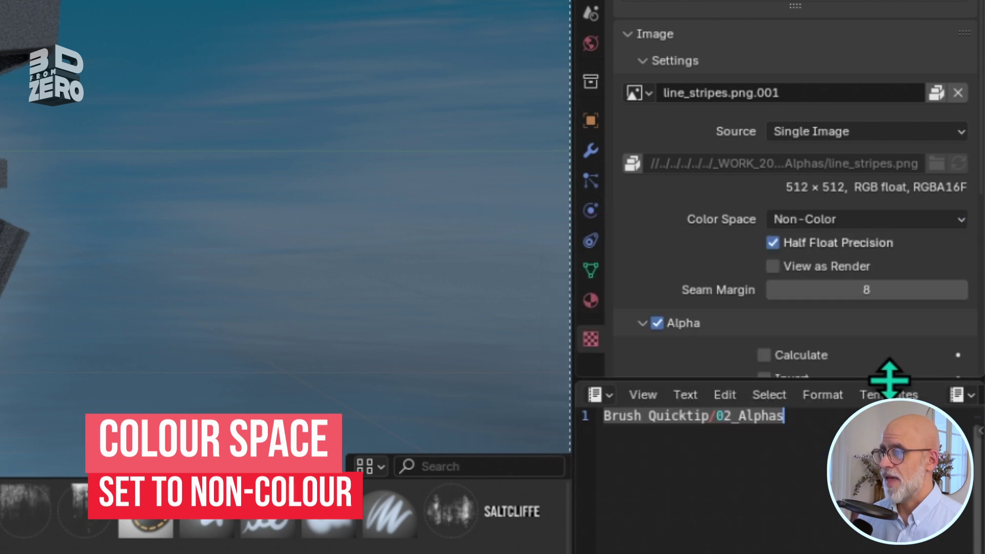
scroll(908, 246, "down", 6)
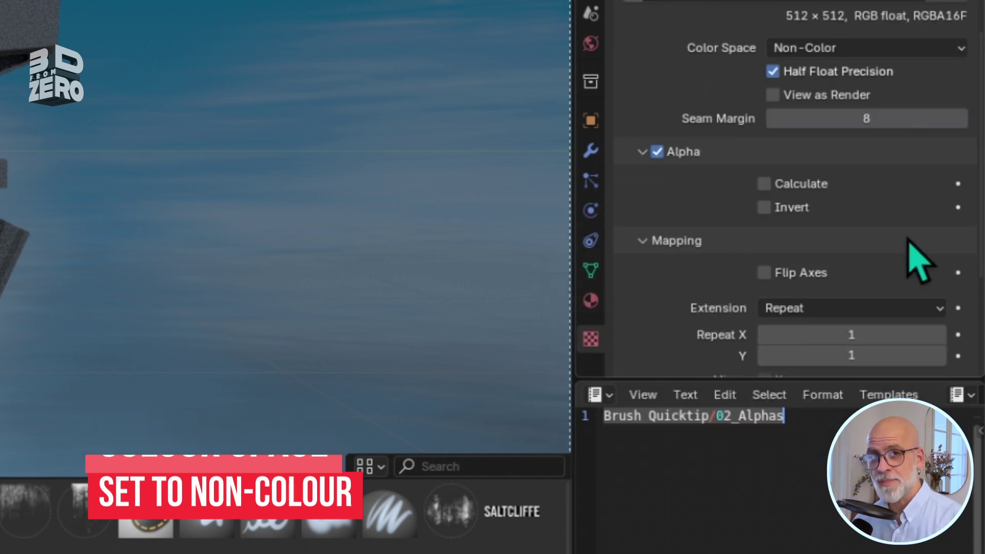
left_click(658, 153)
left_click(658, 153)
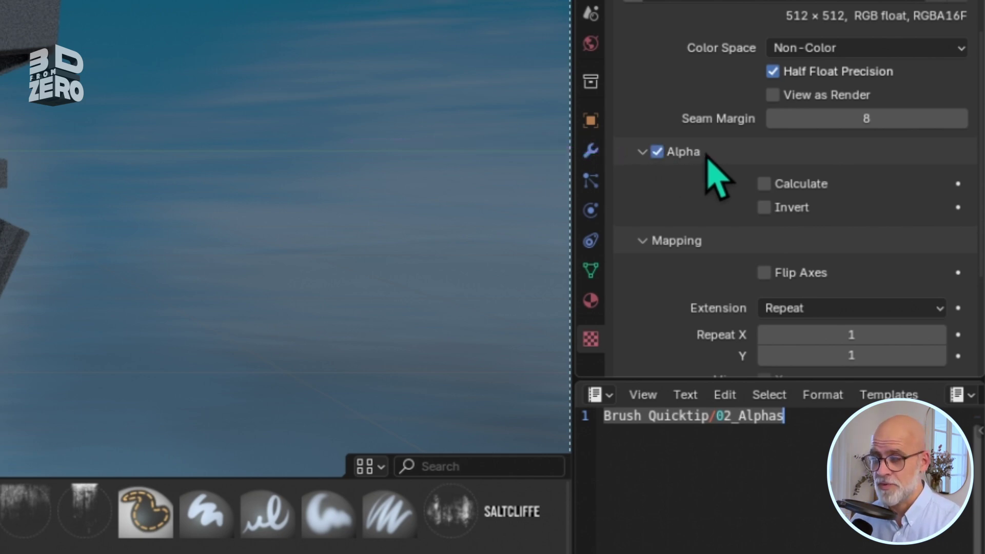
left_click(800, 185)
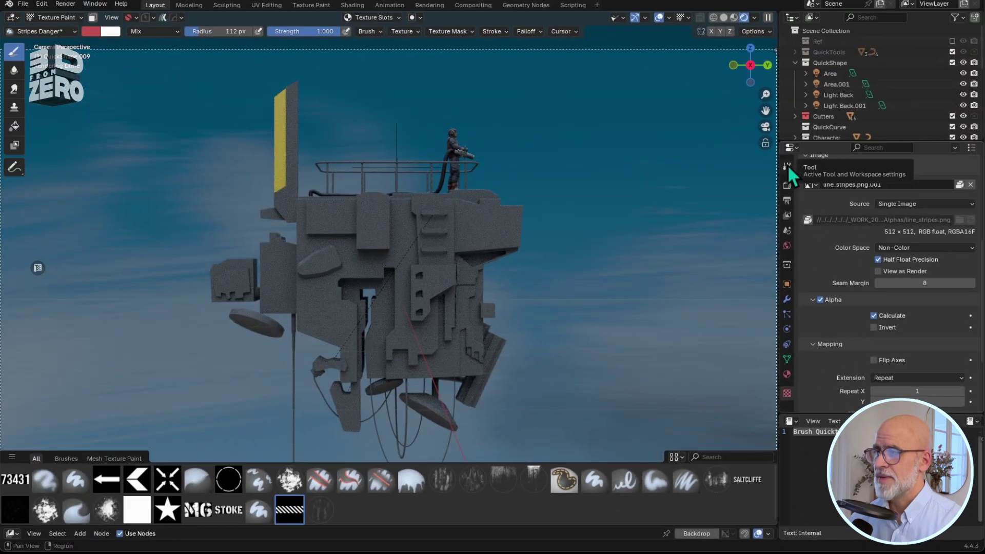
left_click(787, 165)
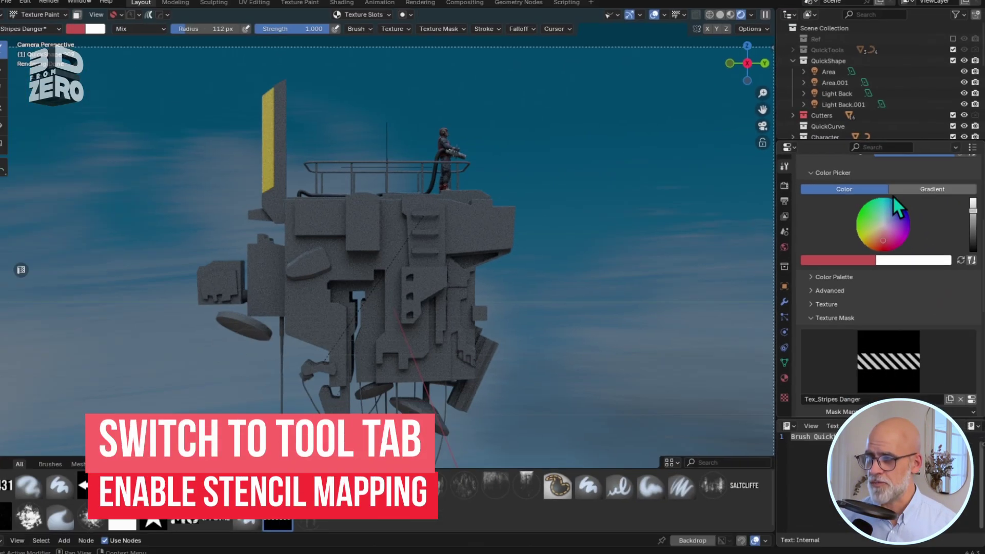
Set the Texture Mask's Mask Mapping to Stencil.
scroll(942, 297, "down", 2)
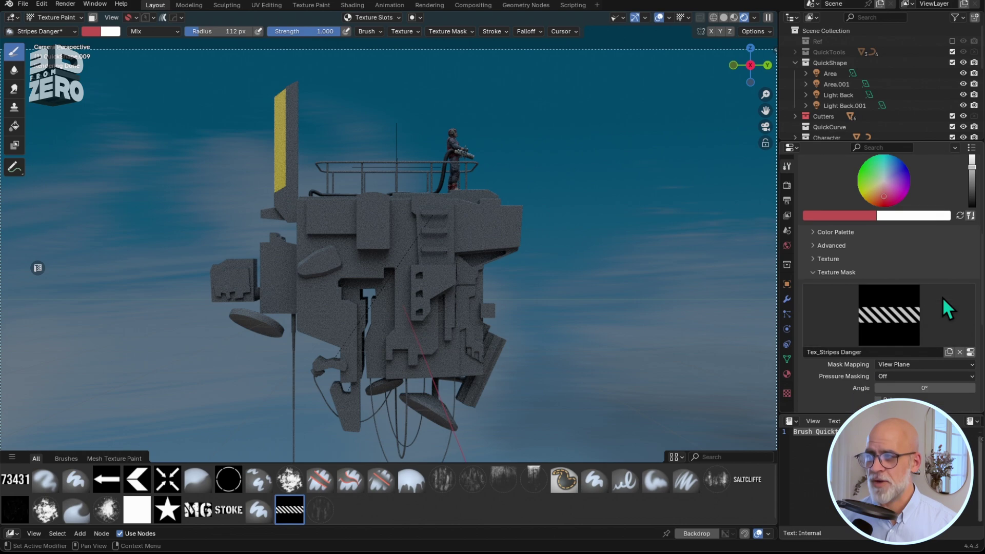
left_click(815, 272)
left_click(815, 272)
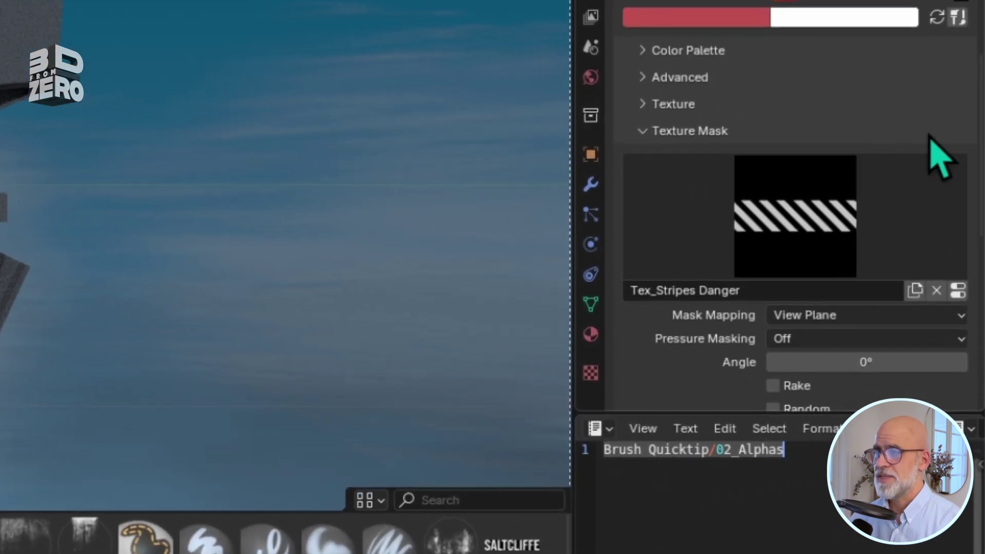
scroll(957, 308, "down", 3)
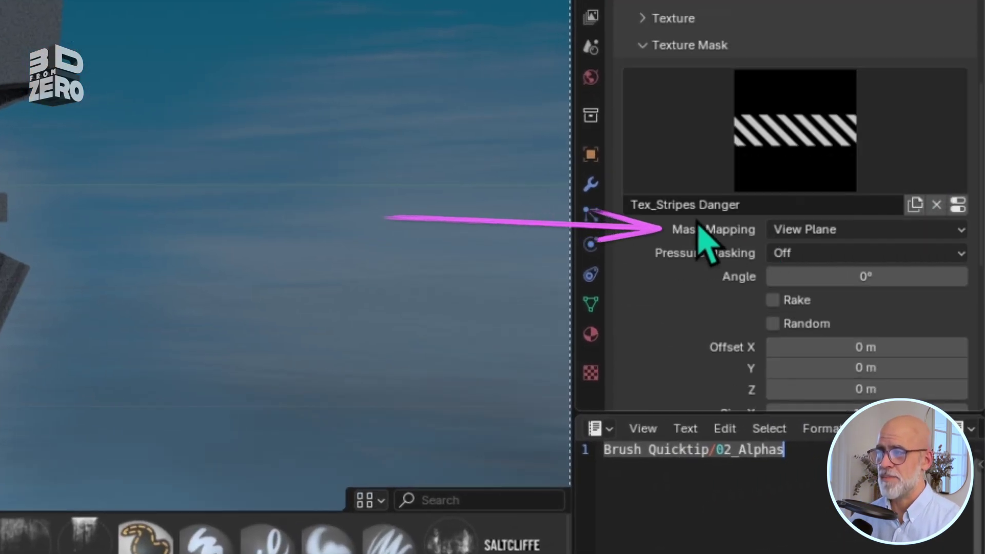
left_click(927, 229)
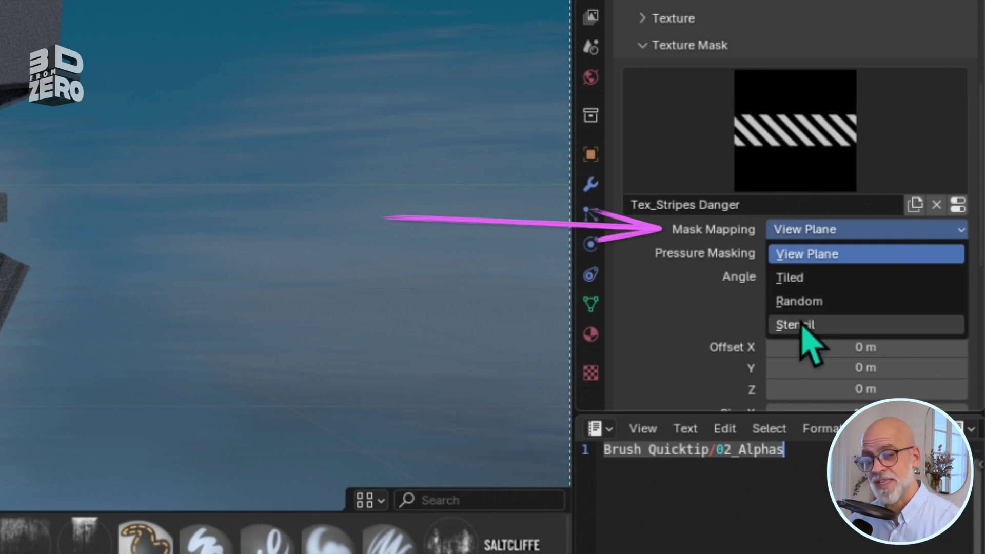
left_click(834, 325)
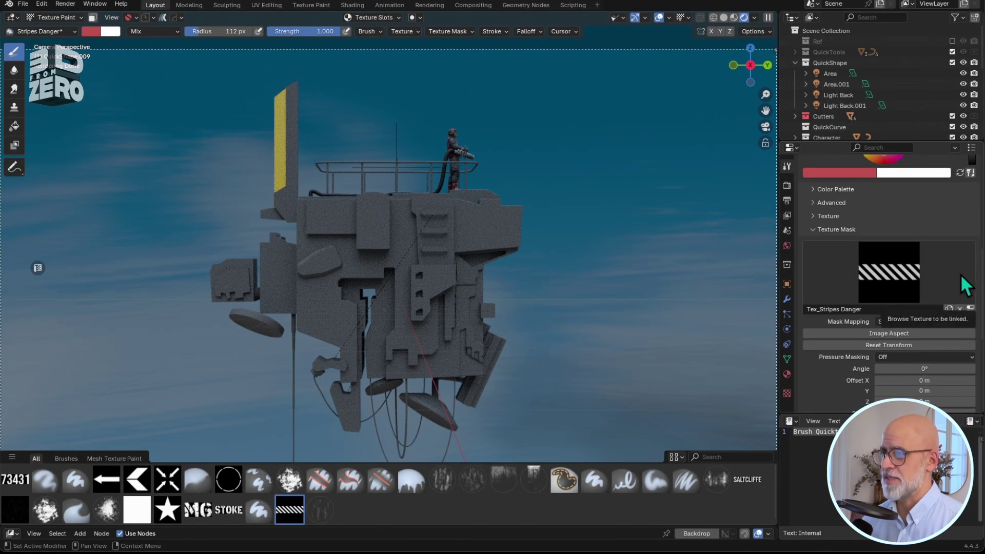
scroll(967, 285, "up", 10)
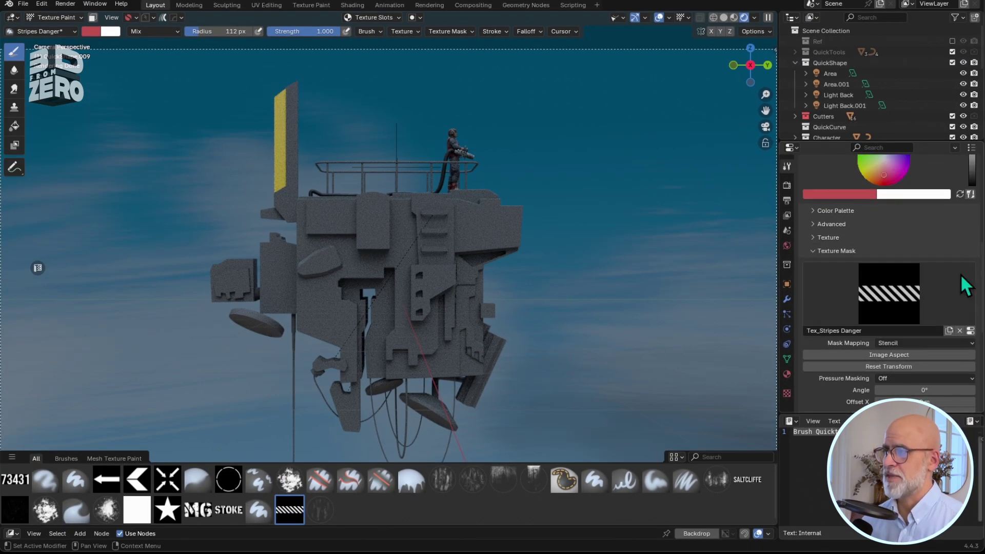
Set line_stripes.png from 02_Alphas as the Stripes Danger brush preview image.
left_click(971, 202)
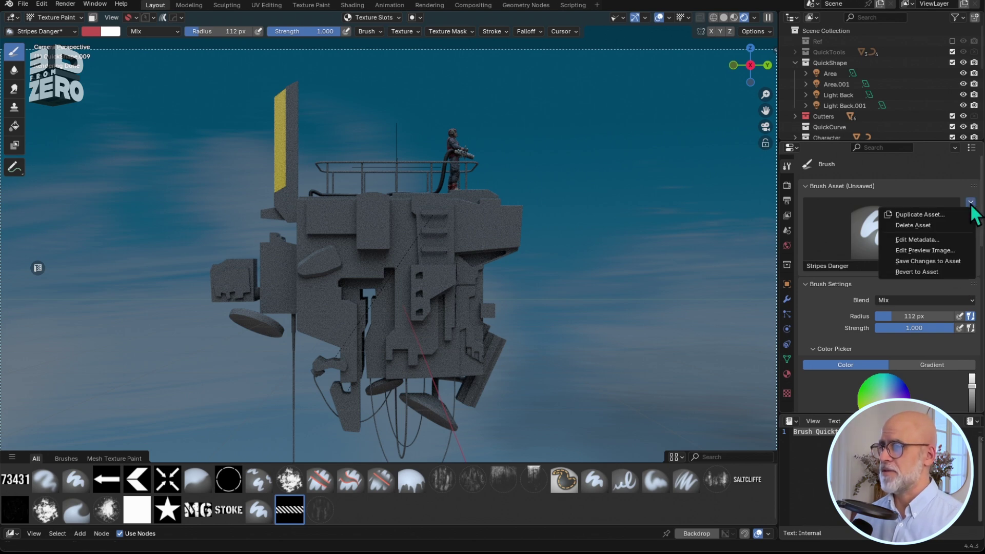
left_click(966, 251)
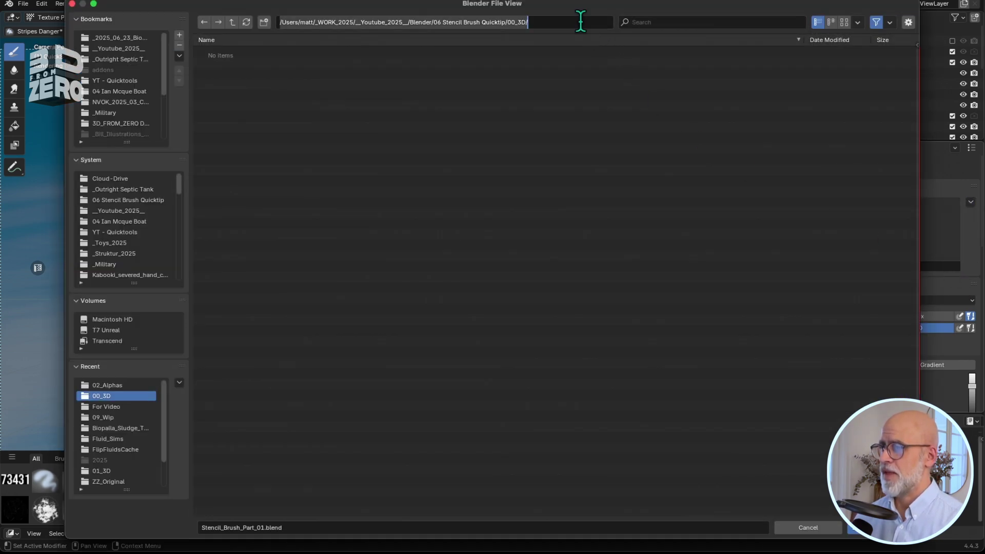
type("/Users/matt/_WORK_2025/__Youtube_2025__/Blender/06 Stencil Brush Quicktip/02_Alphas/")
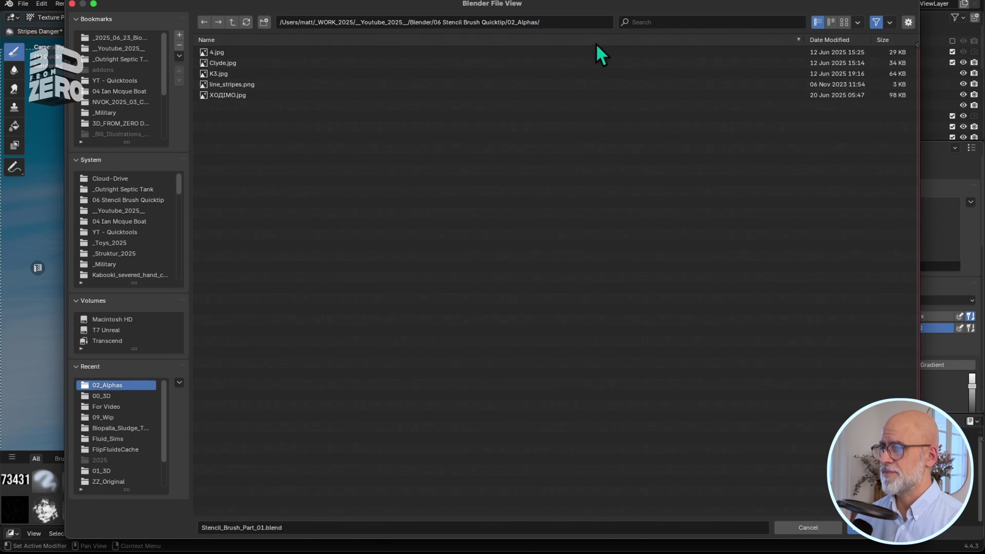
left_click(242, 85)
key("Return")
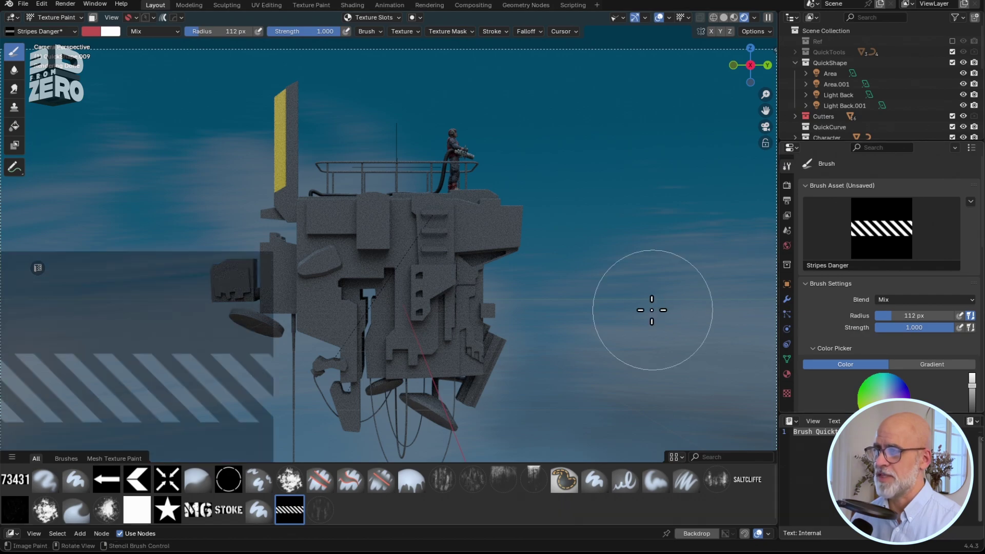
Move, slightly shrink and rotate the stripe stencil so stripes cross the yellow post diagonally.
scroll(382, 271, "up", 5)
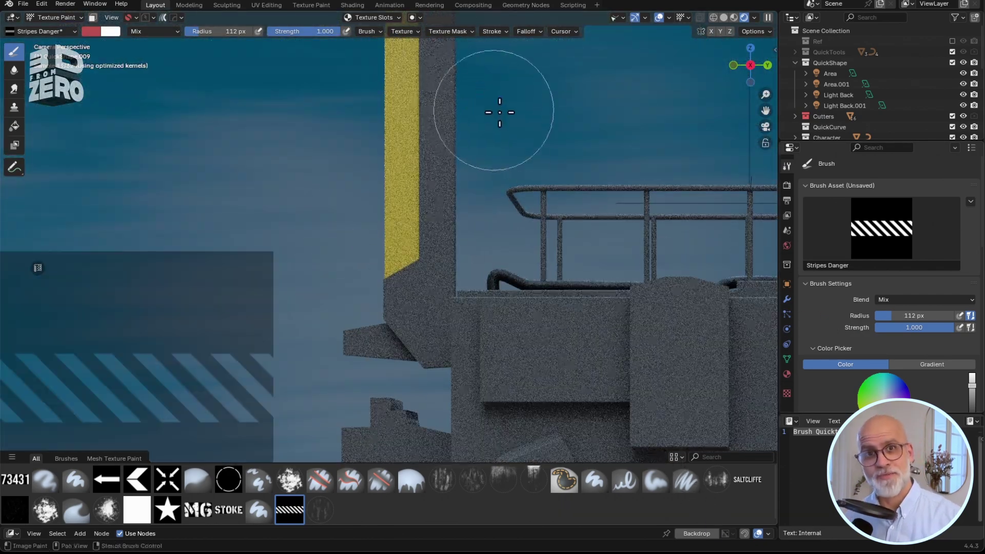
scroll(561, 221, "down", 5)
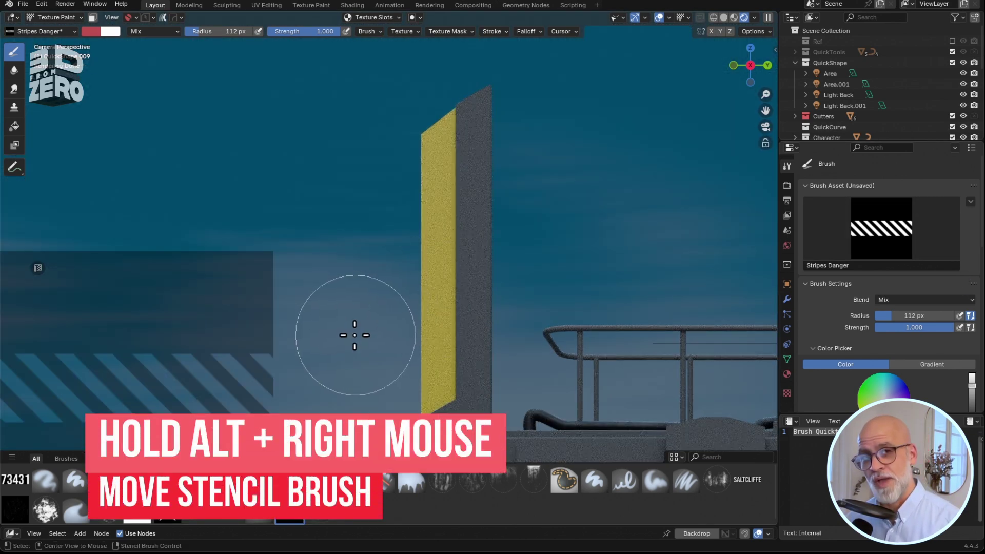
right_click_drag(354, 336, 675, 238, "alt")
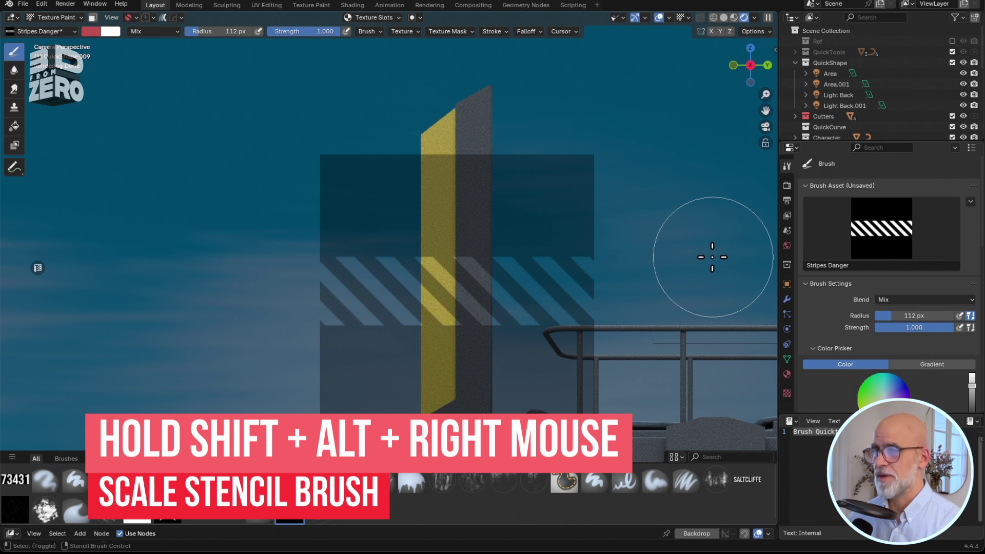
right_click_drag(712, 257, 708, 277, "alt+shift")
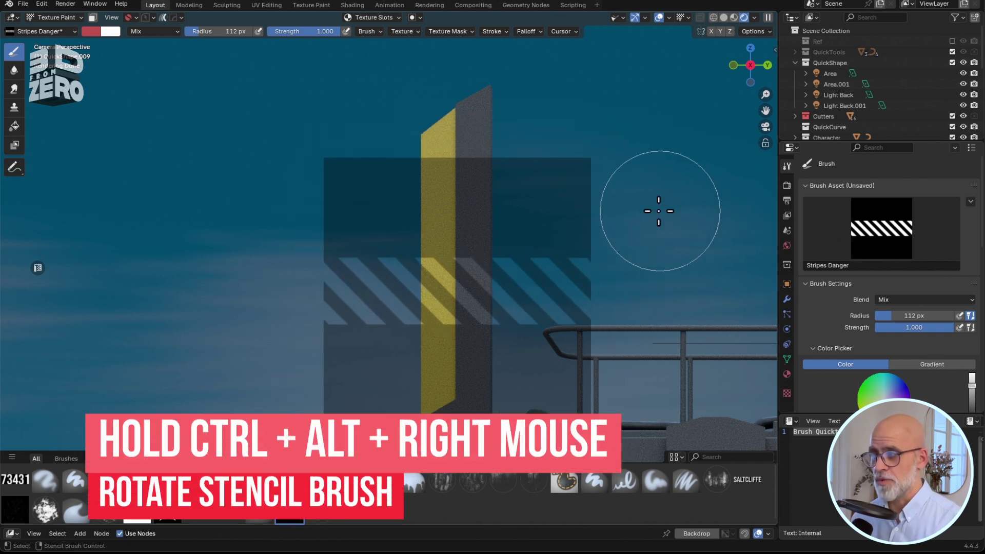
right_click_drag(659, 211, 490, 381, "ctrl+alt")
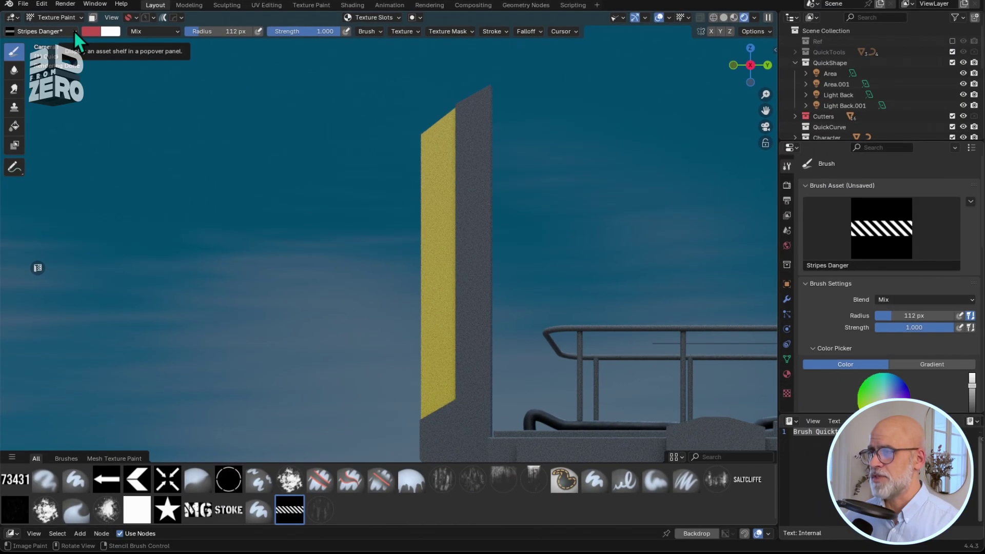
Save the stencil placement changes to the Stripes Danger brush asset.
left_click(75, 31)
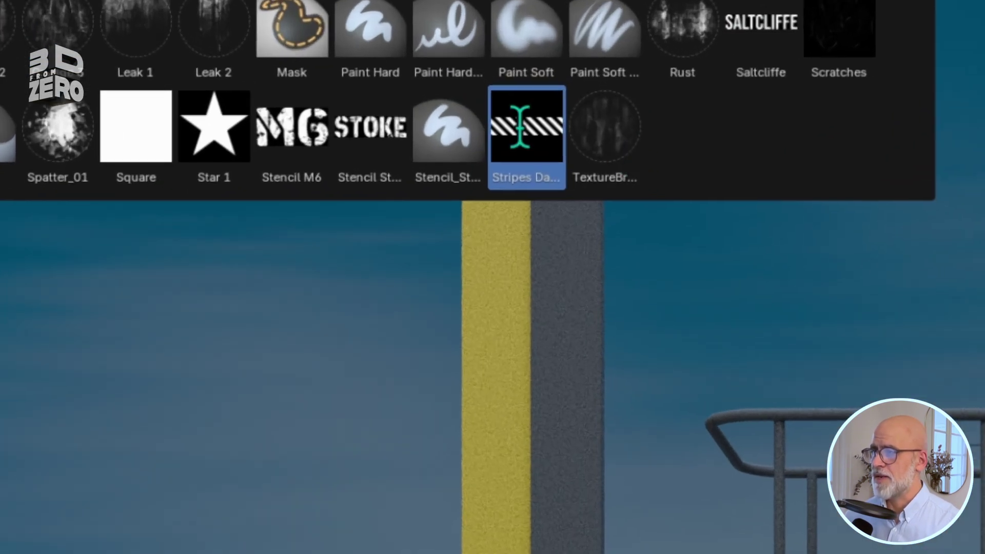
right_click(450, 186)
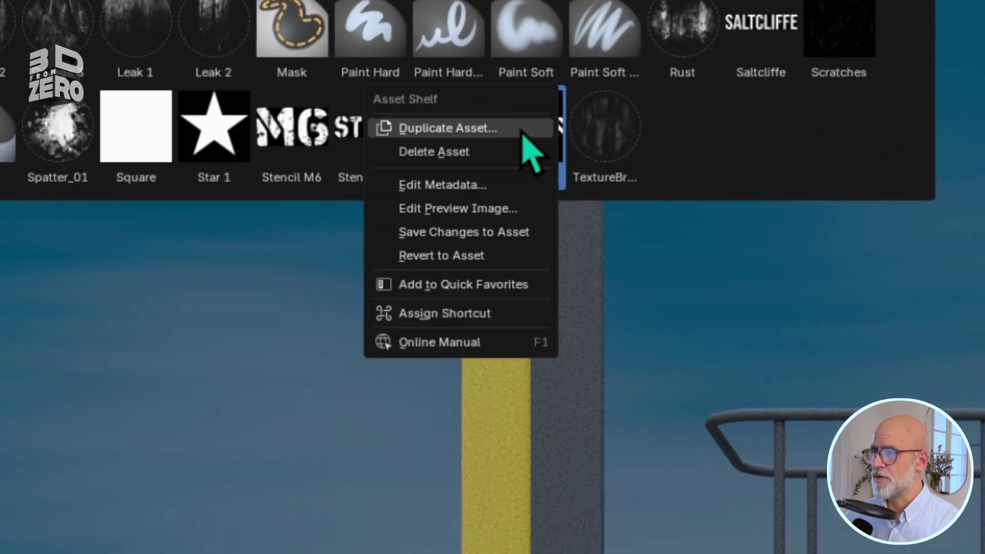
left_click(543, 235)
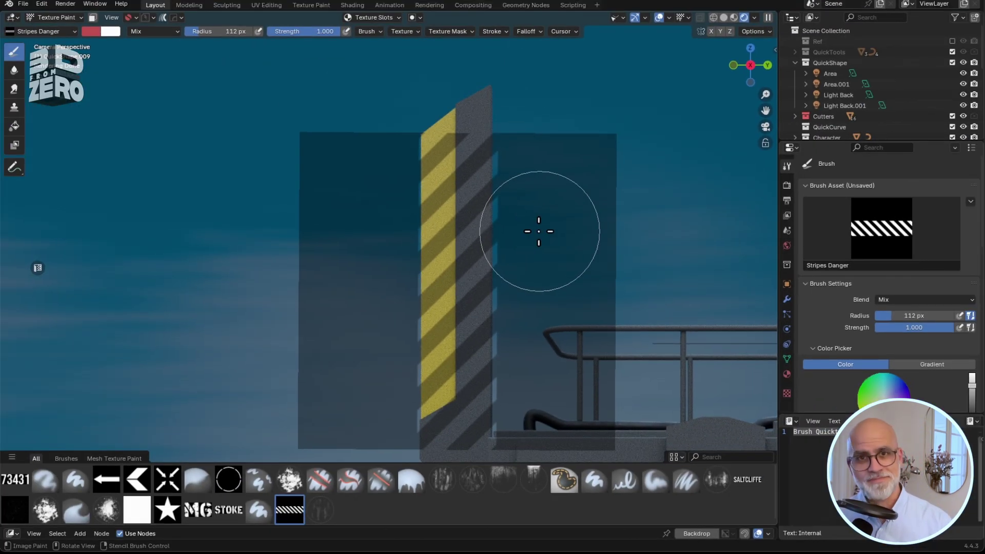
Show the Yellow material settings, try the Stencil M6, STOKE and Saltcliffe brushes, then return to Stripes Danger.
left_click(787, 374)
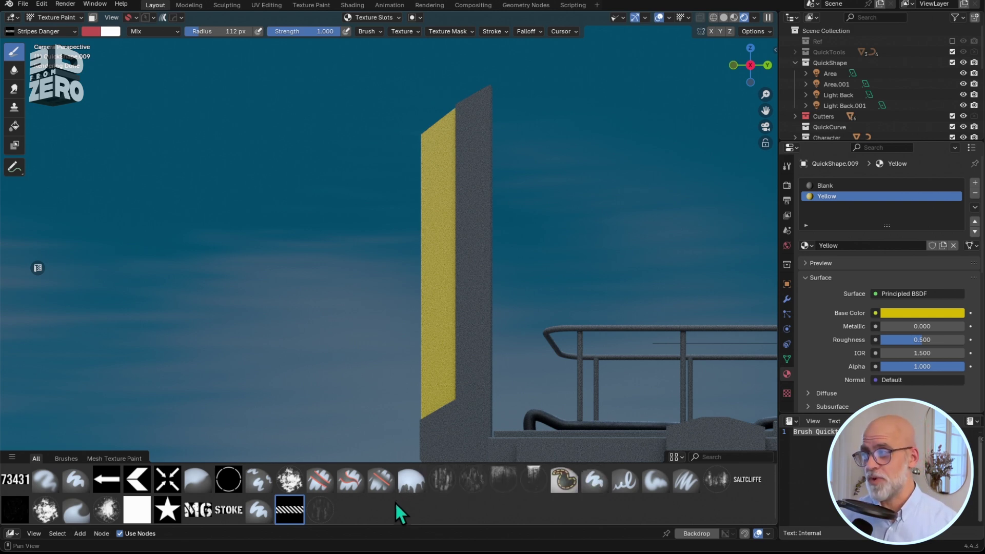
left_click(199, 509)
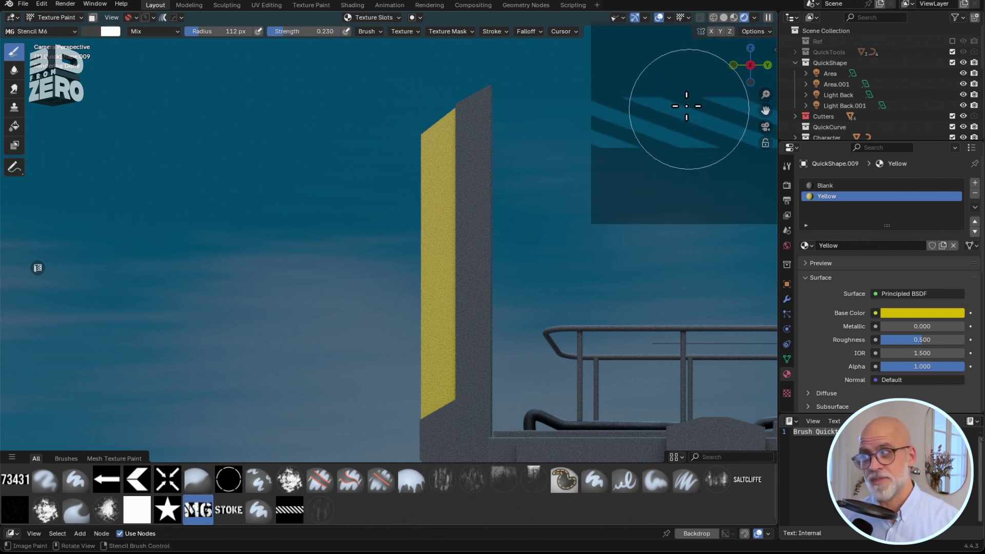
left_click(222, 507)
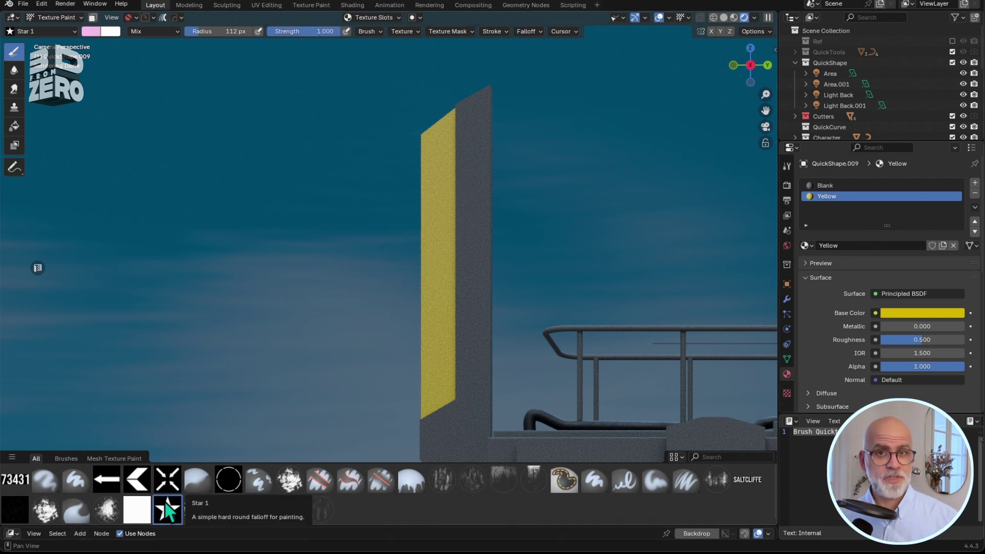
left_click(757, 487)
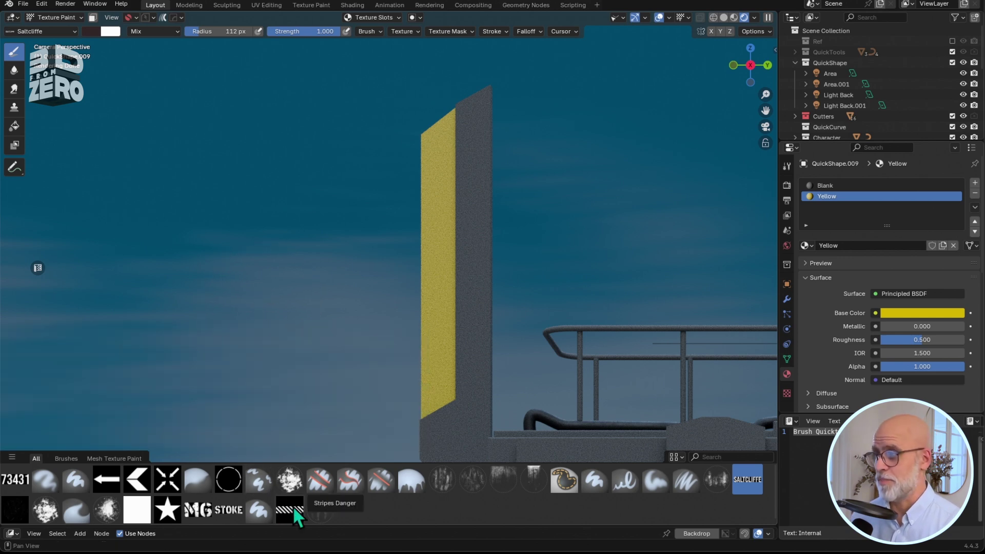
left_click(292, 508)
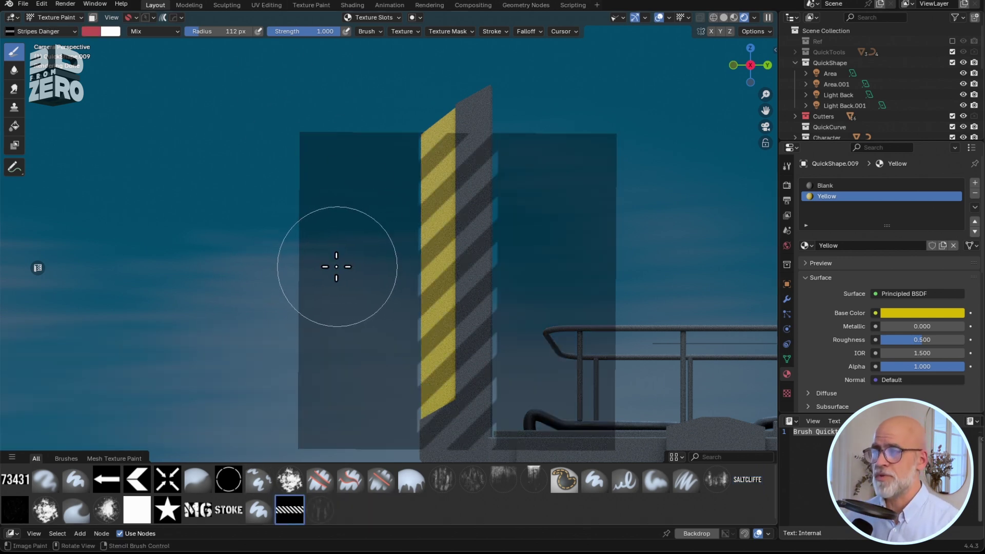
Switch to Object Mode, set Right Orthographic view of the post, then return to Texture Paint mode.
key("ctrl+Tab")
left_click(353, 218)
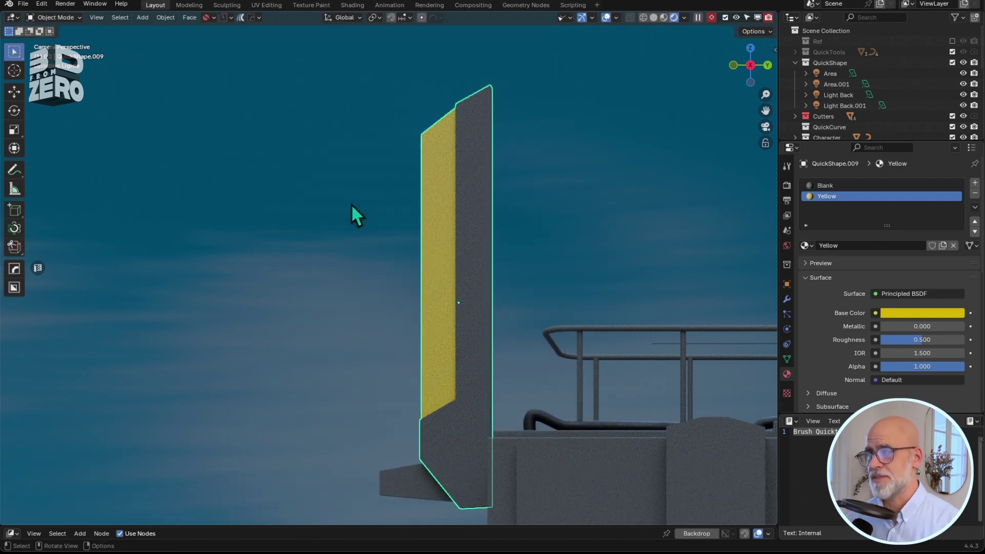
key("KP_7")
key("KP_3")
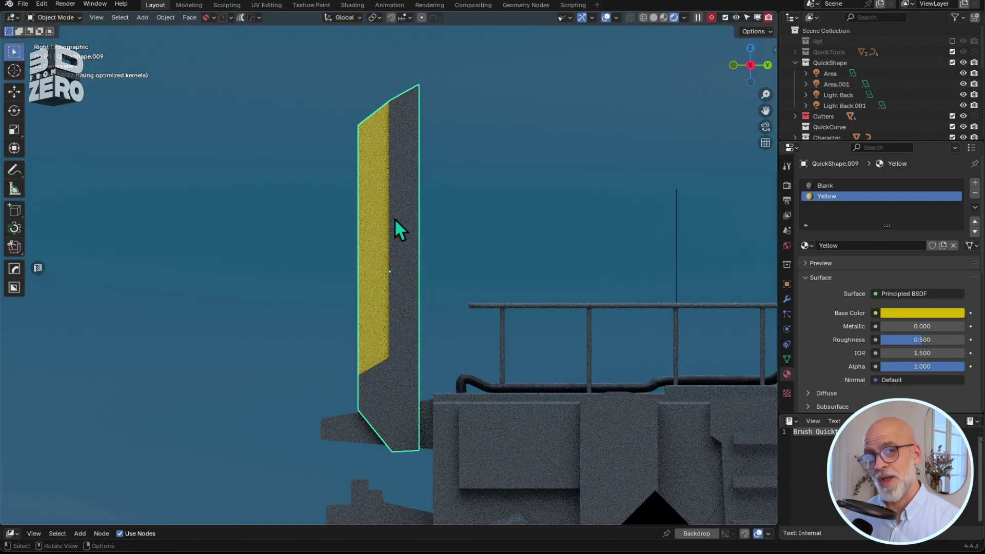
key("ctrl+Tab")
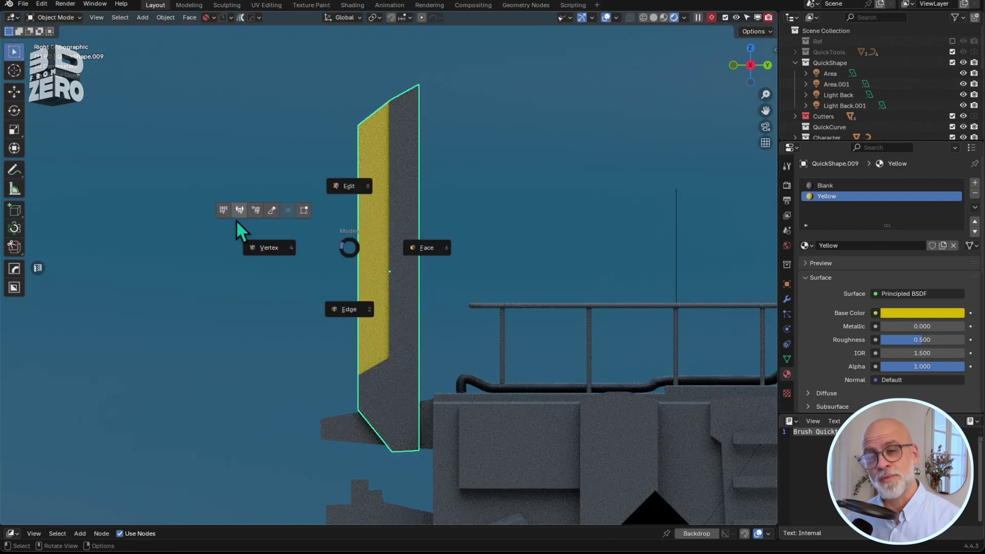
left_click(210, 211)
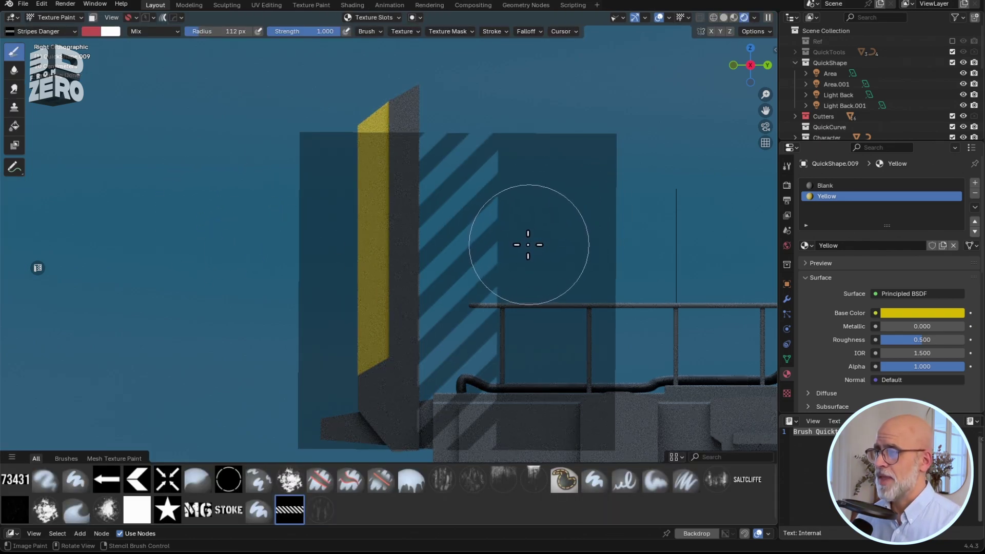
Run Quick Ucupaint Node Setup with the node tree named 'Stripes'.
key("n")
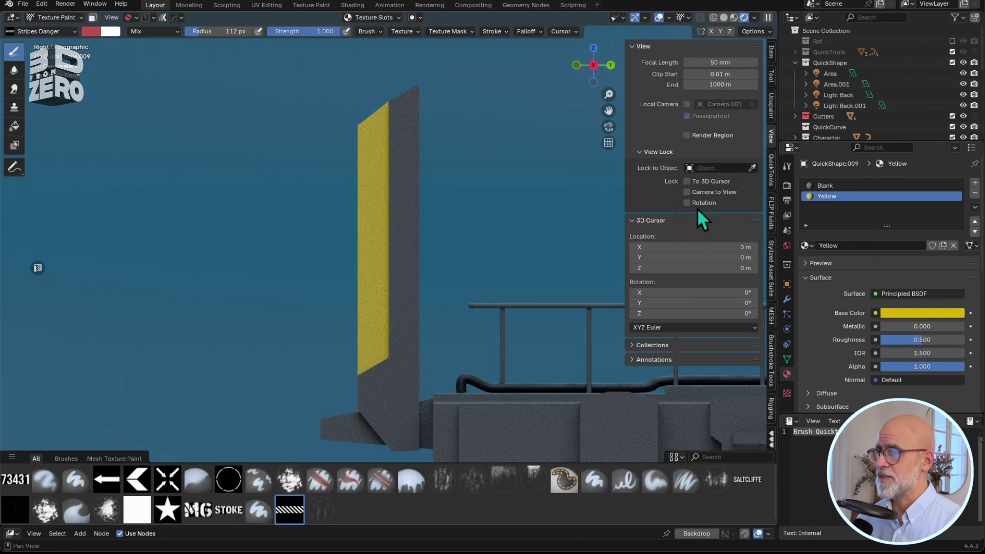
left_click(770, 107)
left_click(726, 104)
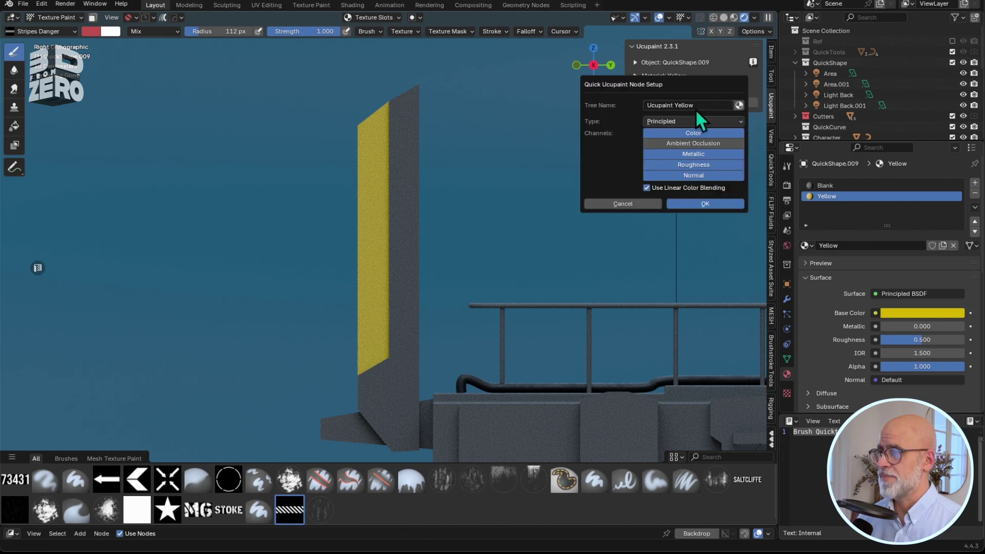
left_click(704, 105)
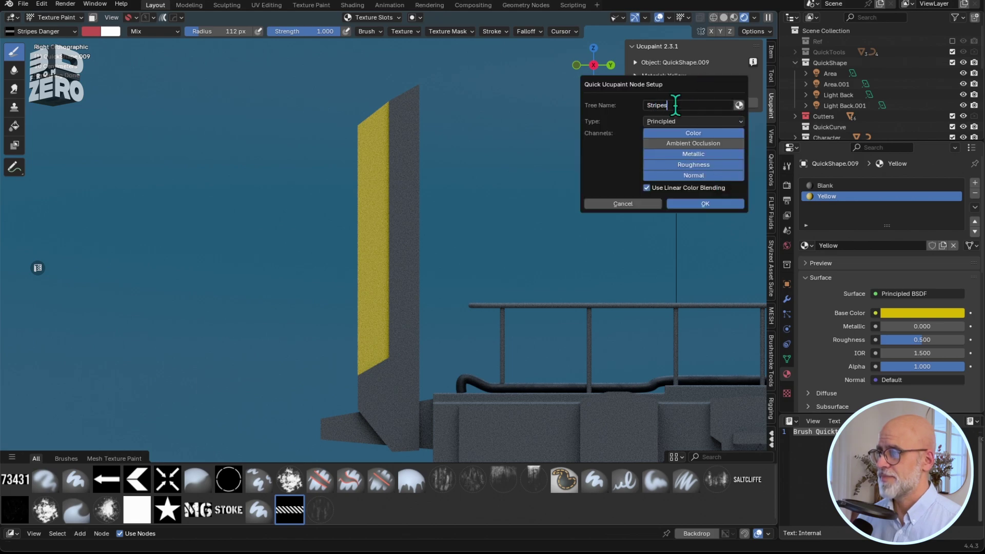
type("Stripes")
left_click(703, 205)
Add a new image layer, Yellow Layer, to the Ucupaint layer stack.
left_click(750, 217)
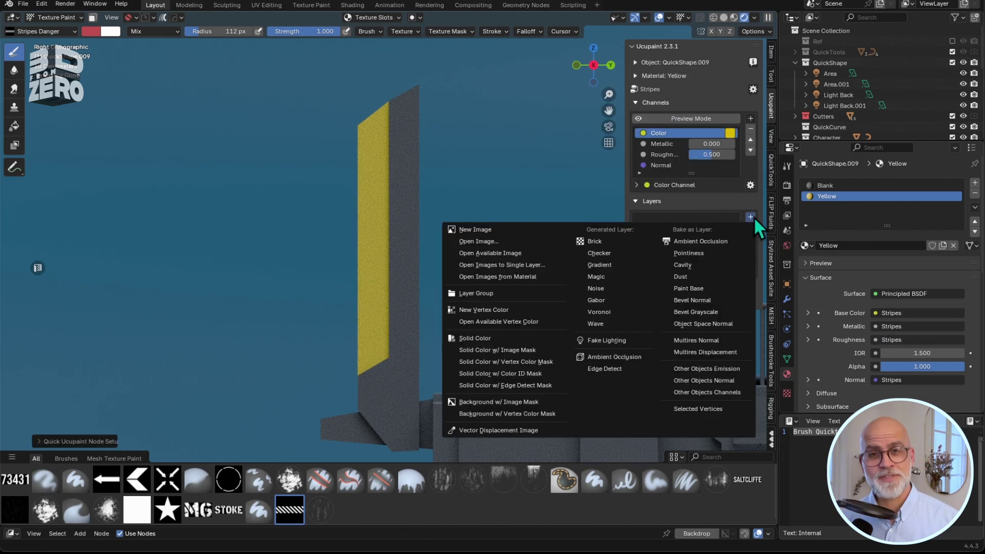
left_click(486, 229)
left_click(472, 343)
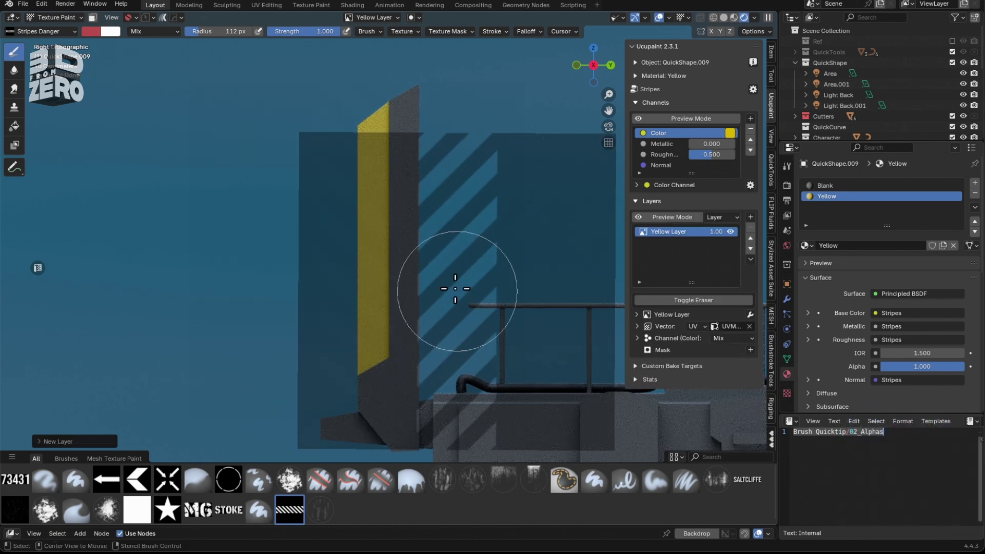
Paint black diagonal stripes down the yellow post, then view through the camera and enlarge the outliner.
mouse_move(385, 97)
left_mouse_down()
mouse_move(380, 136)
mouse_move(380, 346)
mouse_move(366, 375)
left_mouse_up()
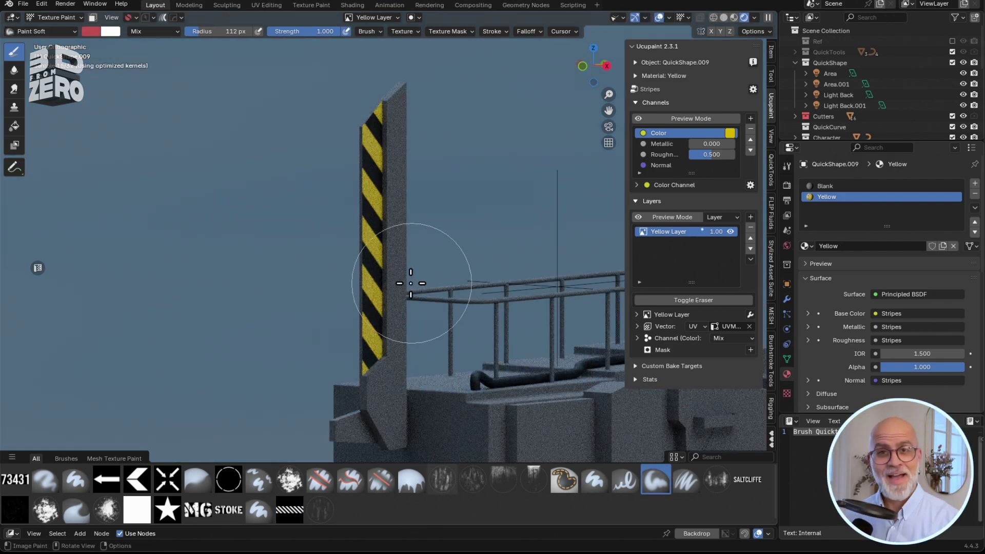
key("KP_0")
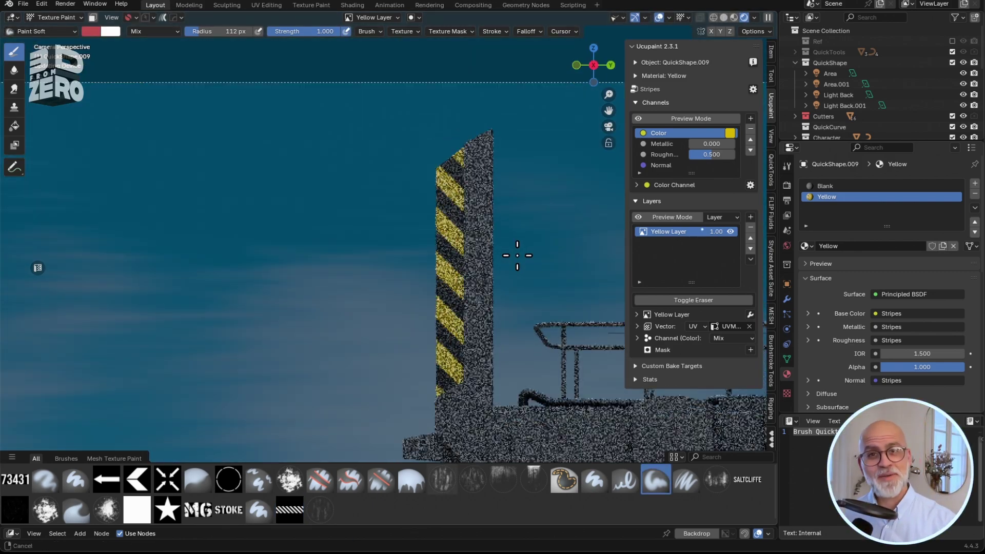
scroll(502, 226, "up", 4)
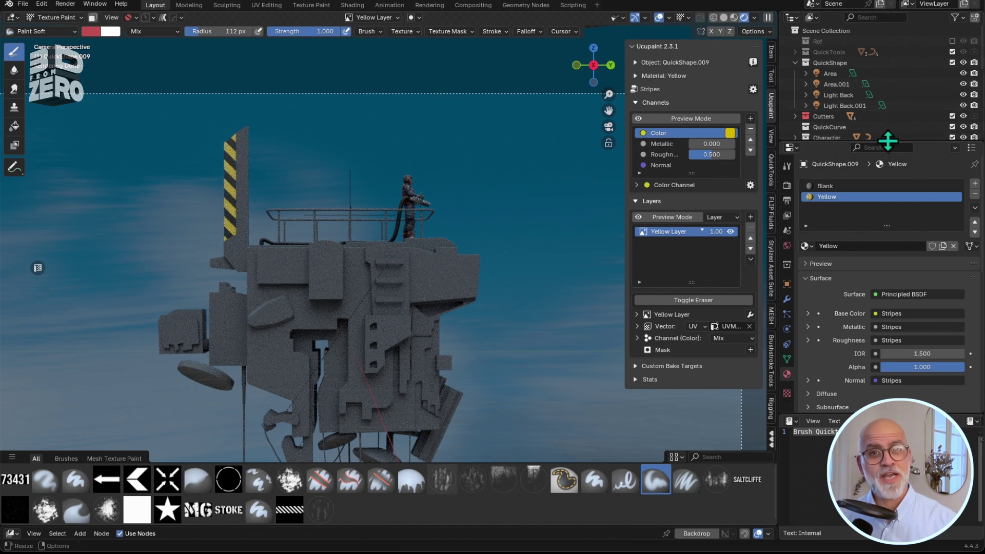
left_click_drag(886, 137, 894, 237)
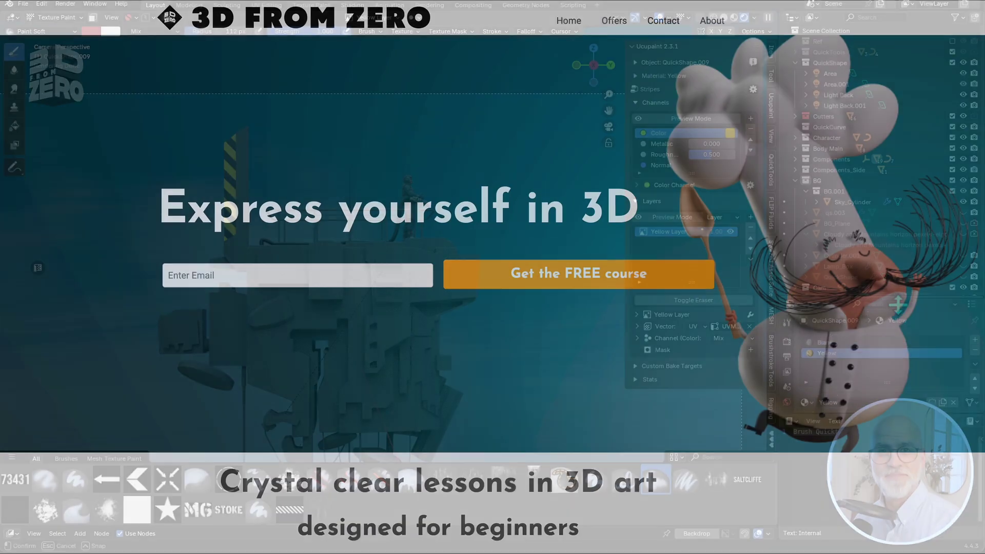